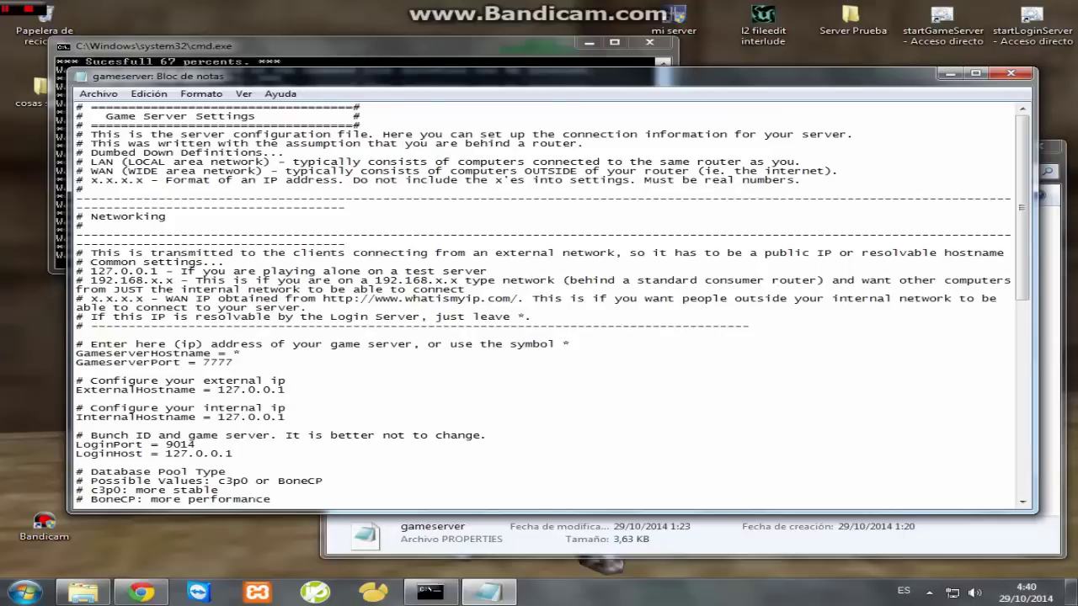
# - Run ipconfig to read the local IPv4 address 192.168.1.37, then select the ExternalHostname value 127.0.0.1
pyautogui.press('super+r')
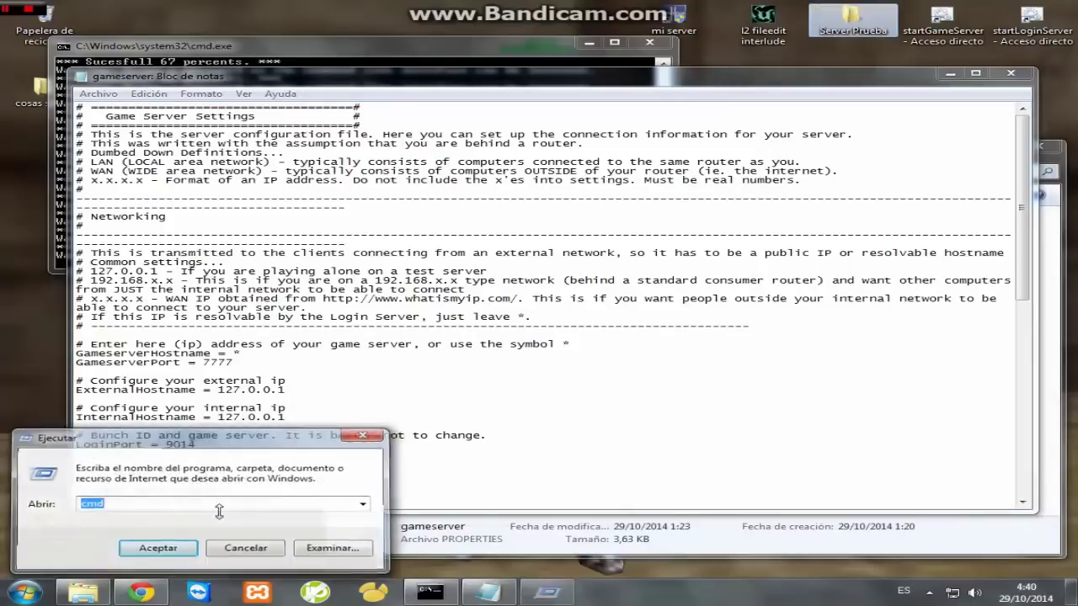
pyautogui.press('Return')
pyautogui.write('i')
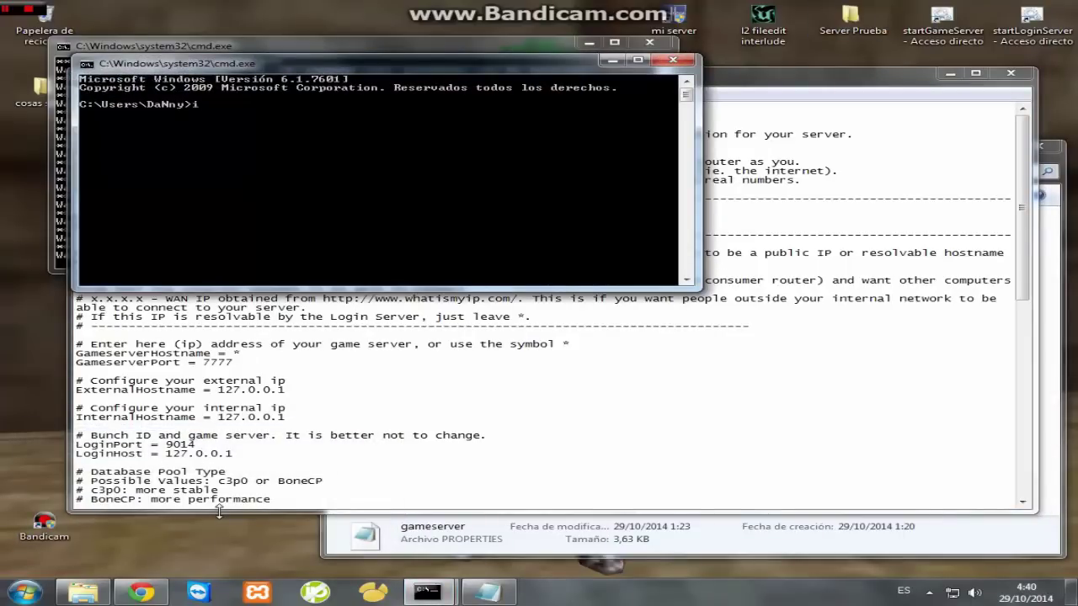
pyautogui.write('pconfig')
pyautogui.press('Return')
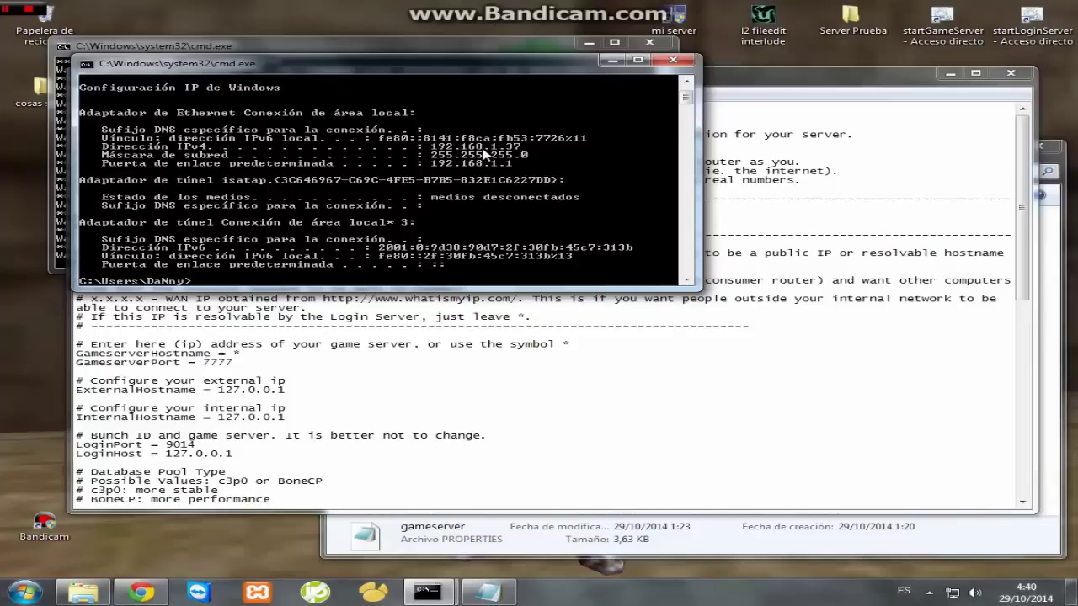
pyautogui.click(673, 60)
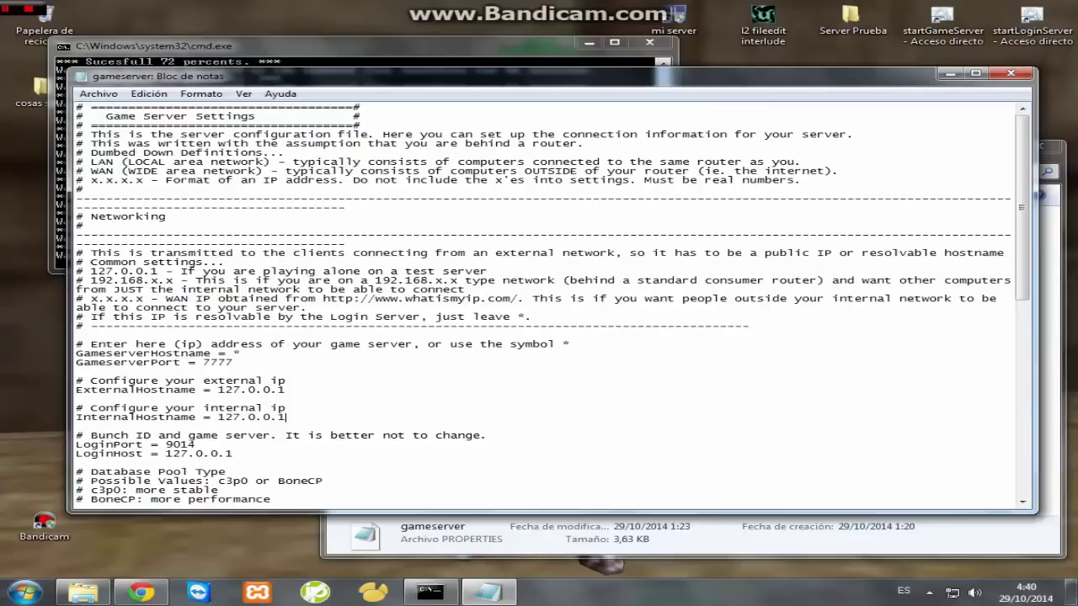
pyautogui.click(298, 417)
pyautogui.moveTo(296, 387); pyautogui.dragTo(210, 389)
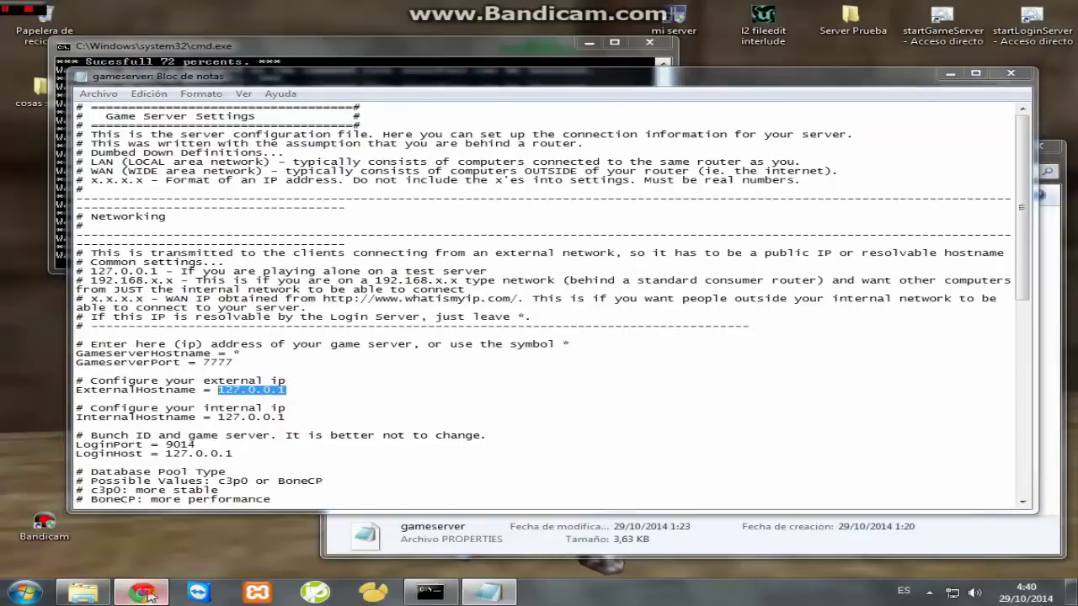
# - Load cualesmiip.com in Chrome and select the public IP address it displays
pyautogui.click(156, 518)
pyautogui.click(325, 30)
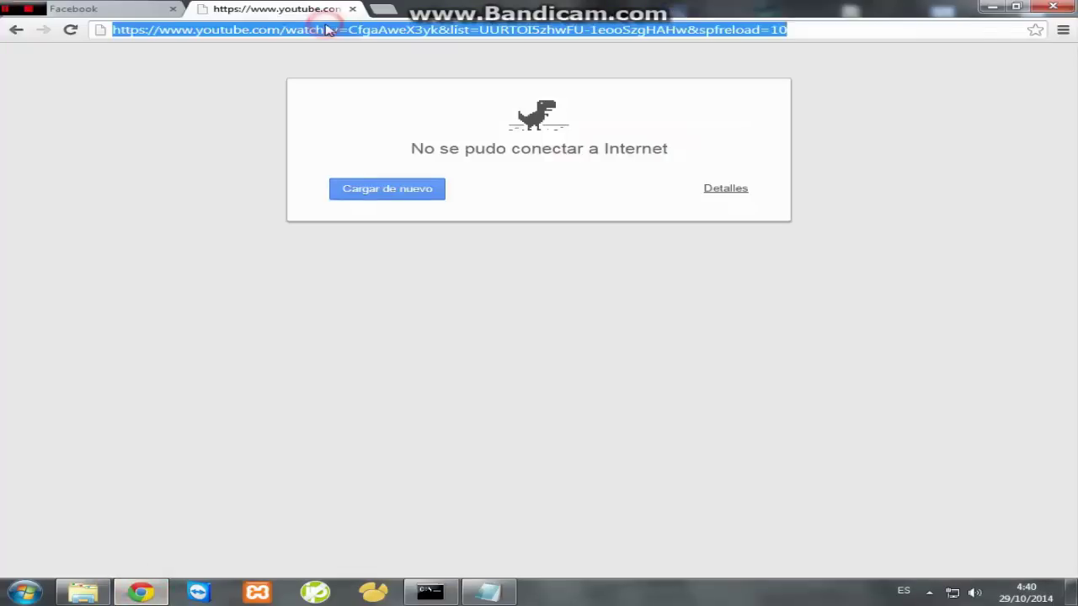
pyautogui.write('c')
pyautogui.press('Return')
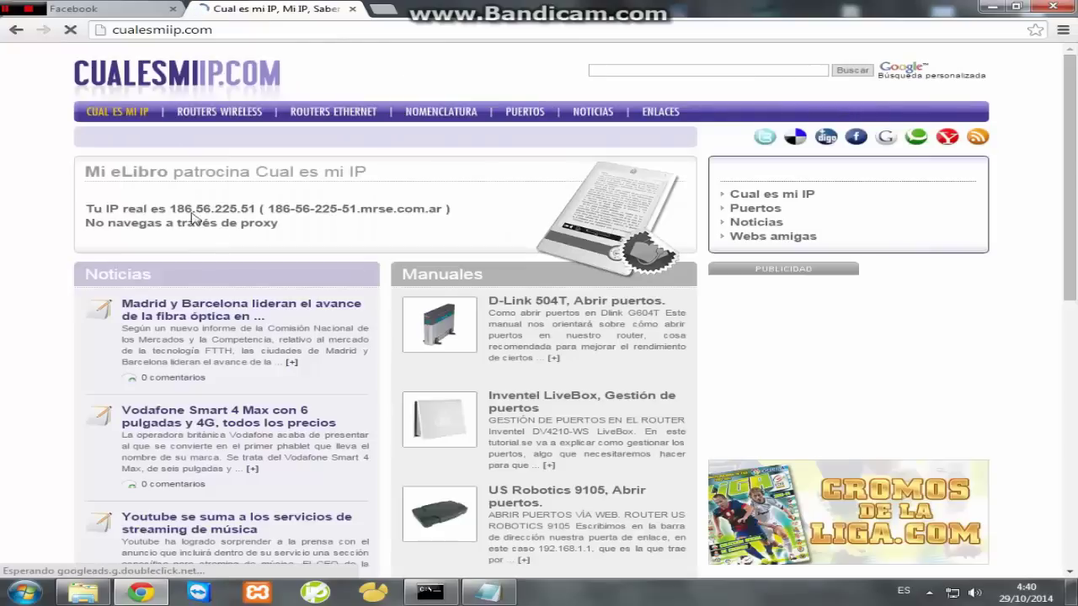
pyautogui.moveTo(169, 209); pyautogui.dragTo(255, 209)
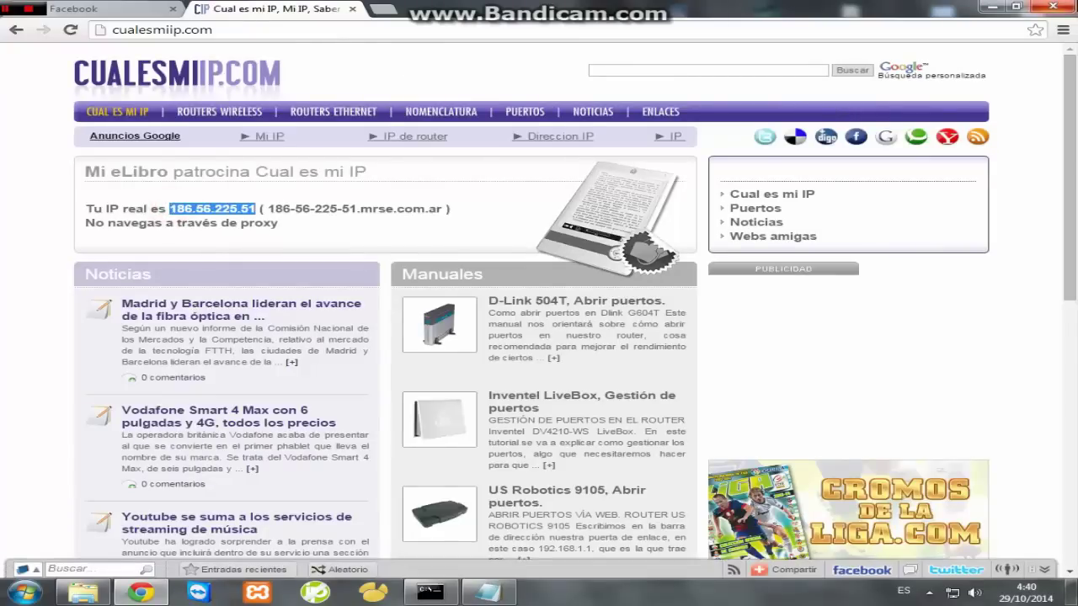
# - Reselect the ExternalHostname value 127.0.0.1 in the gameserver settings
pyautogui.hotkey('alt', 'Tab')
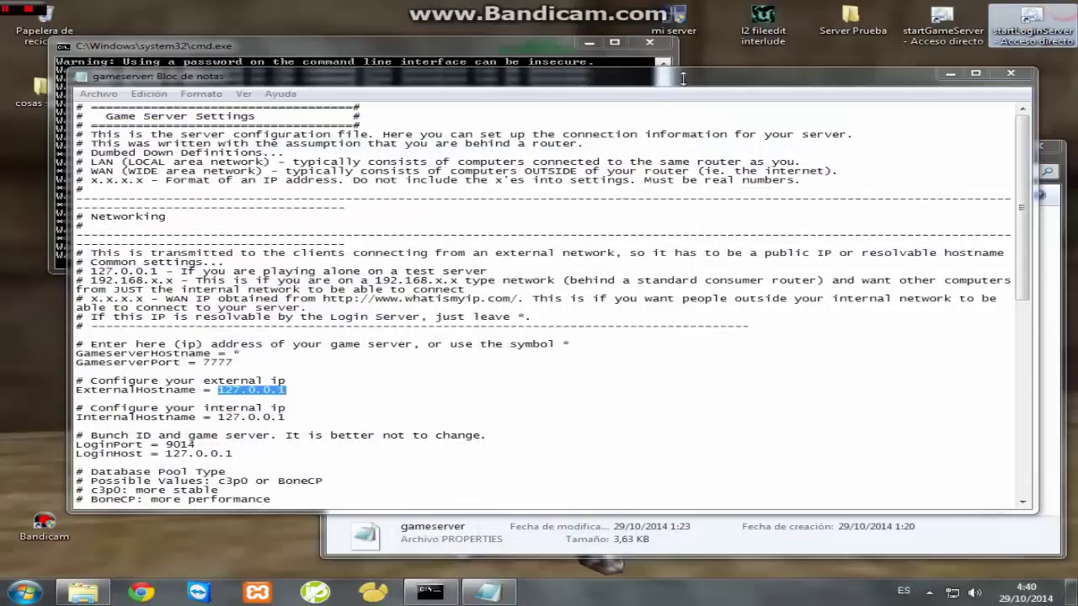
pyautogui.click(304, 391)
pyautogui.moveTo(304, 391); pyautogui.dragTo(218, 391)
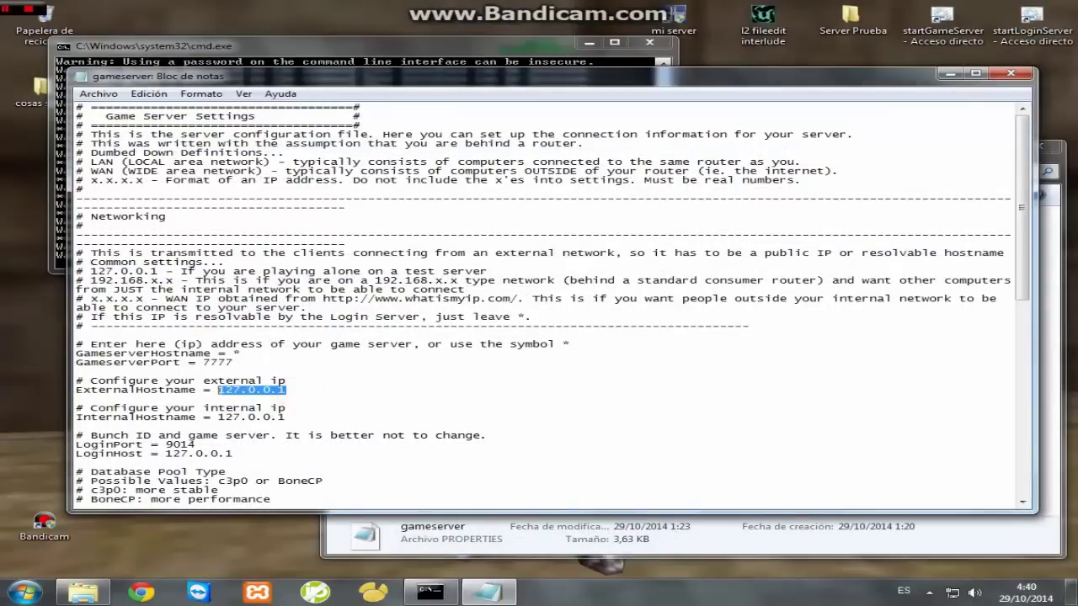
pyautogui.moveTo(1022, 207); pyautogui.dragTo(1021, 287)
# - Try loginserver_bet as the database name, revert to l2jdb, and save gameserver.properties
pyautogui.doubleClick(334, 372)
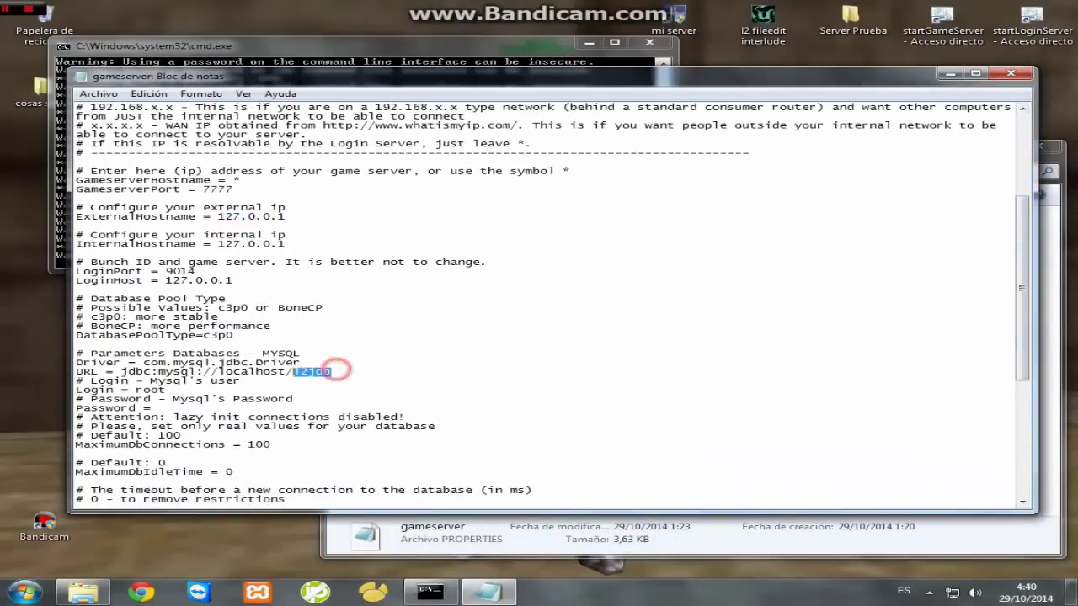
pyautogui.write('lo')
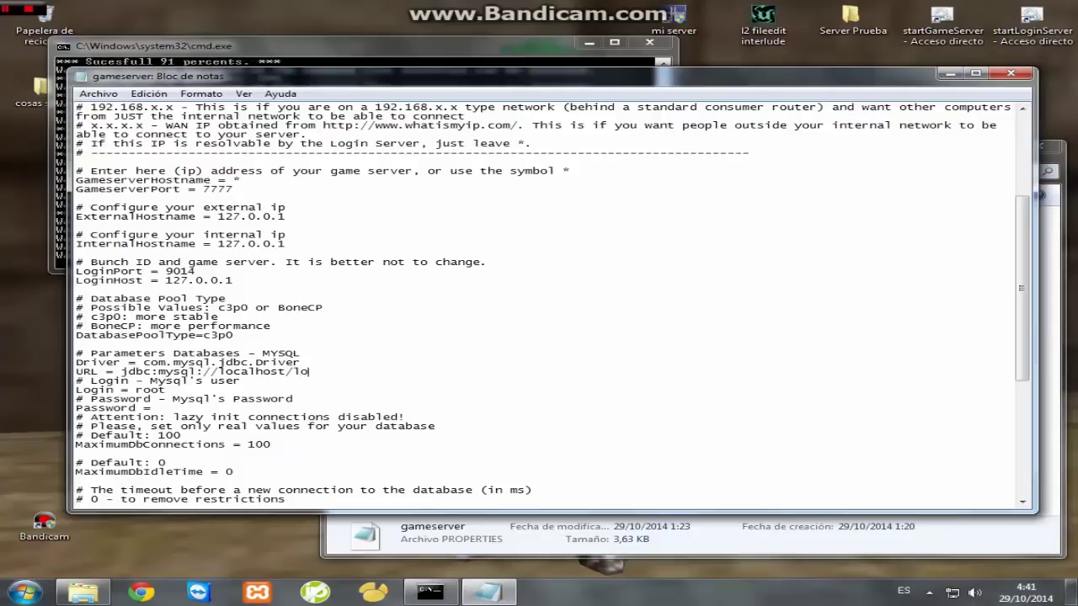
pyautogui.write('ginser')
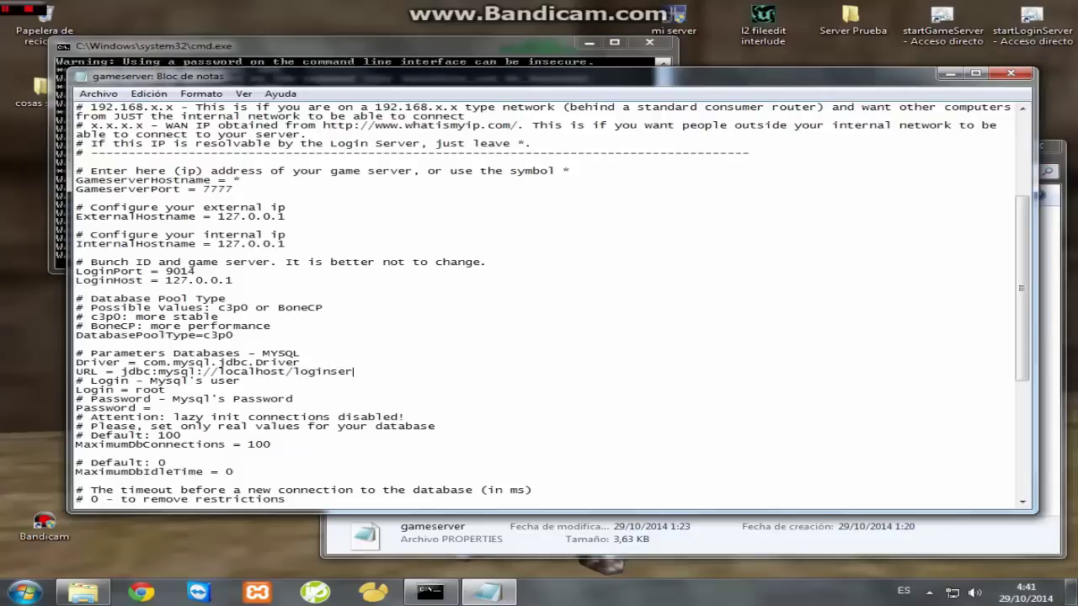
pyautogui.write('ver_')
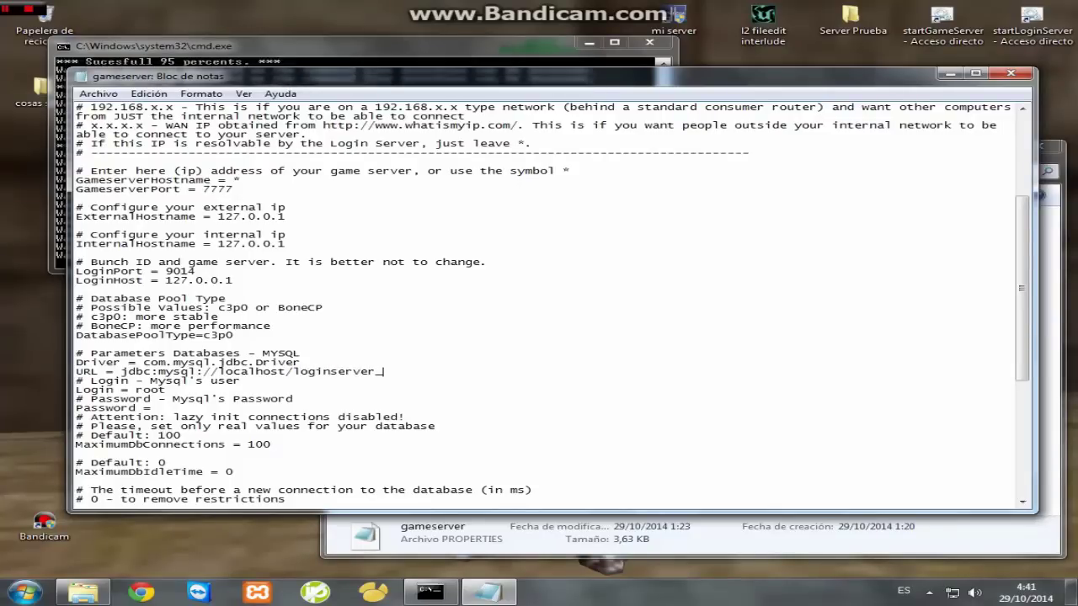
pyautogui.write('bet')
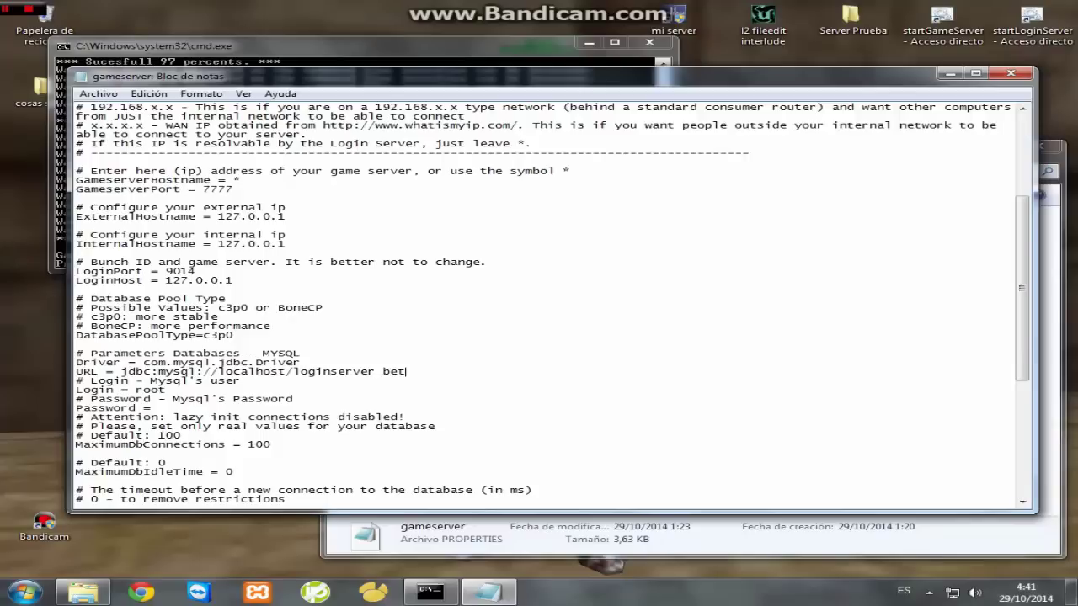
pyautogui.press('BackSpace')
pyautogui.press('BackSpace')
pyautogui.press('BackSpace')
pyautogui.press('BackSpace')
pyautogui.press('BackSpace')
pyautogui.press('BackSpace')
pyautogui.press('BackSpace')
pyautogui.press('BackSpace')
pyautogui.press('BackSpace')
pyautogui.press('BackSpace')
pyautogui.press('BackSpace')
pyautogui.press('BackSpace')
pyautogui.press('BackSpace')
pyautogui.press('BackSpace')
pyautogui.click(1010, 73)
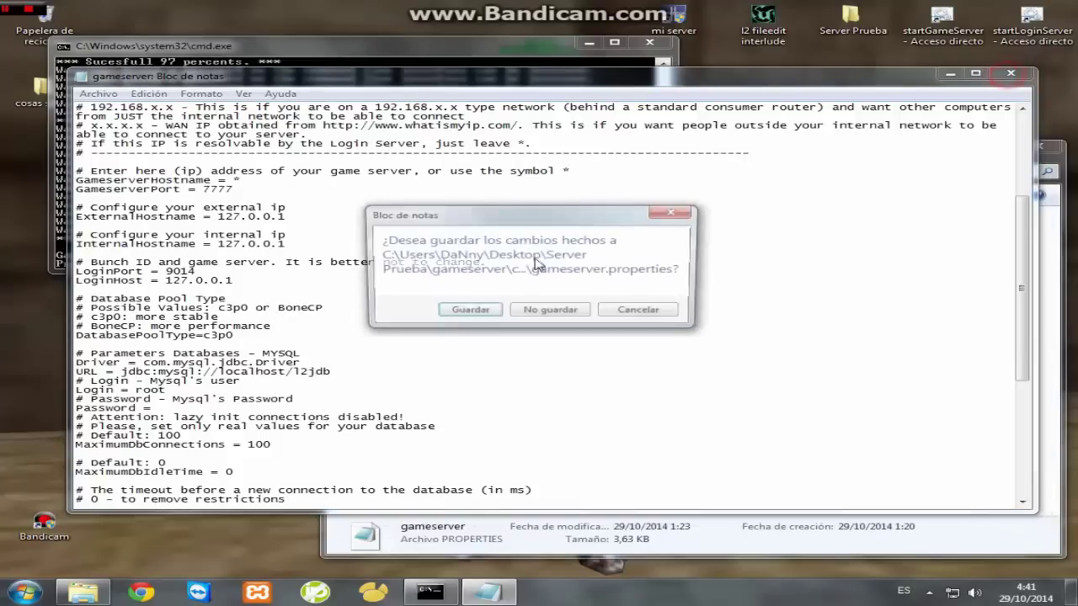
pyautogui.click(469, 312)
pyautogui.click(272, 251)
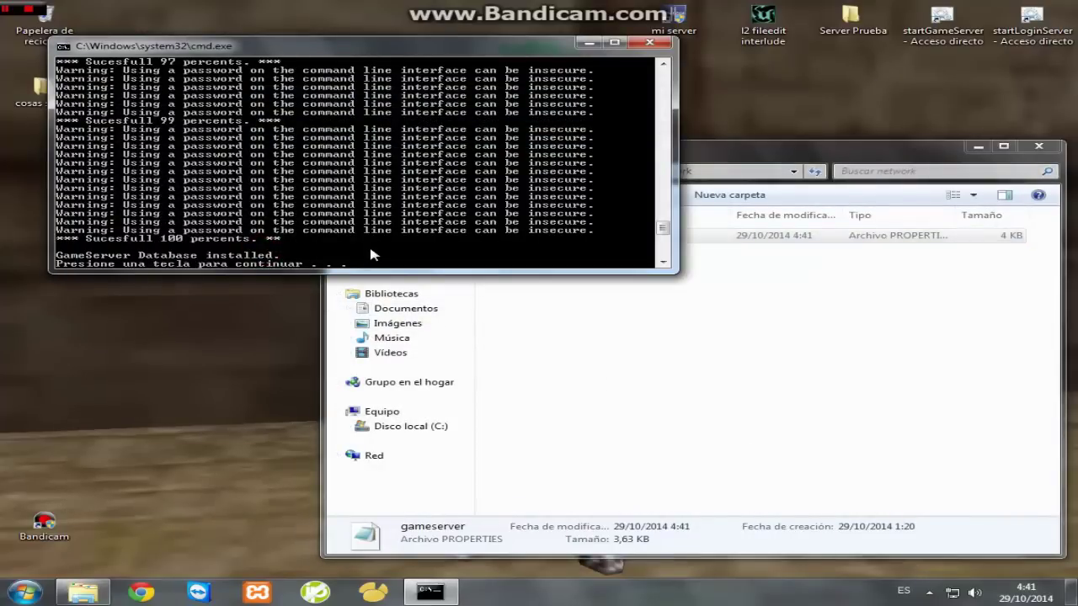
# - Skip the login server install (2), install the custom NPCs (2), then exit the installer (3)
pyautogui.press('Return')
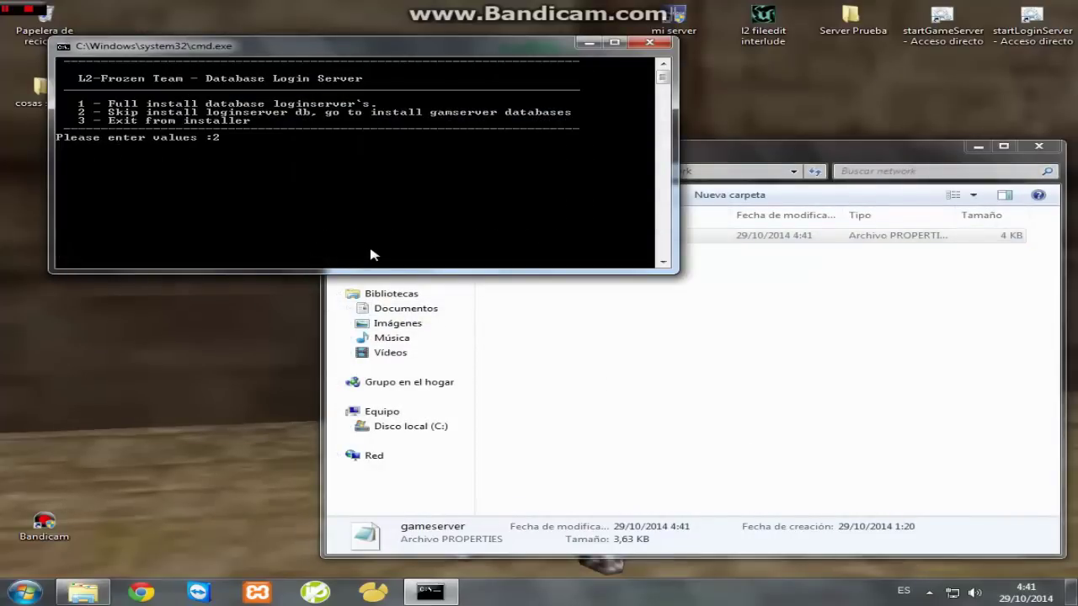
pyautogui.write('2')
pyautogui.press('Return')
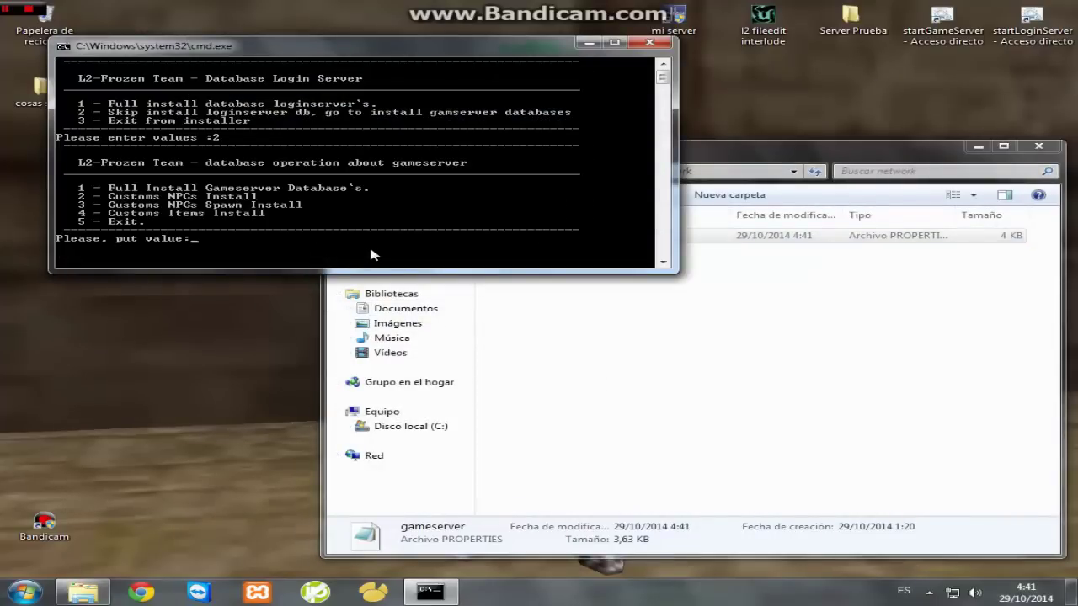
pyautogui.write('2')
pyautogui.press('Return')
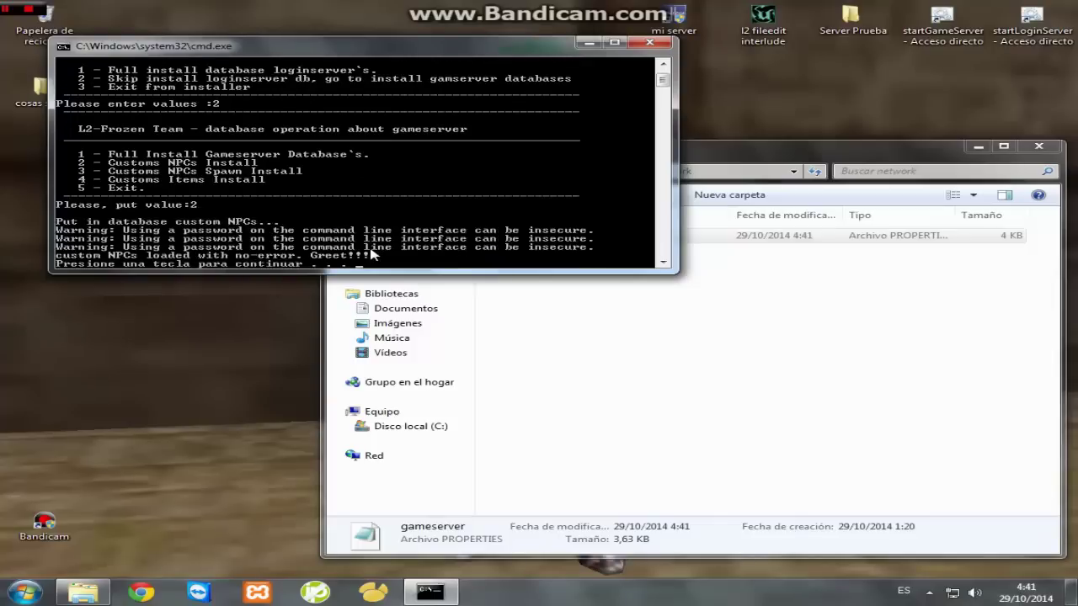
pyautogui.press('Return')
pyautogui.press('Return')
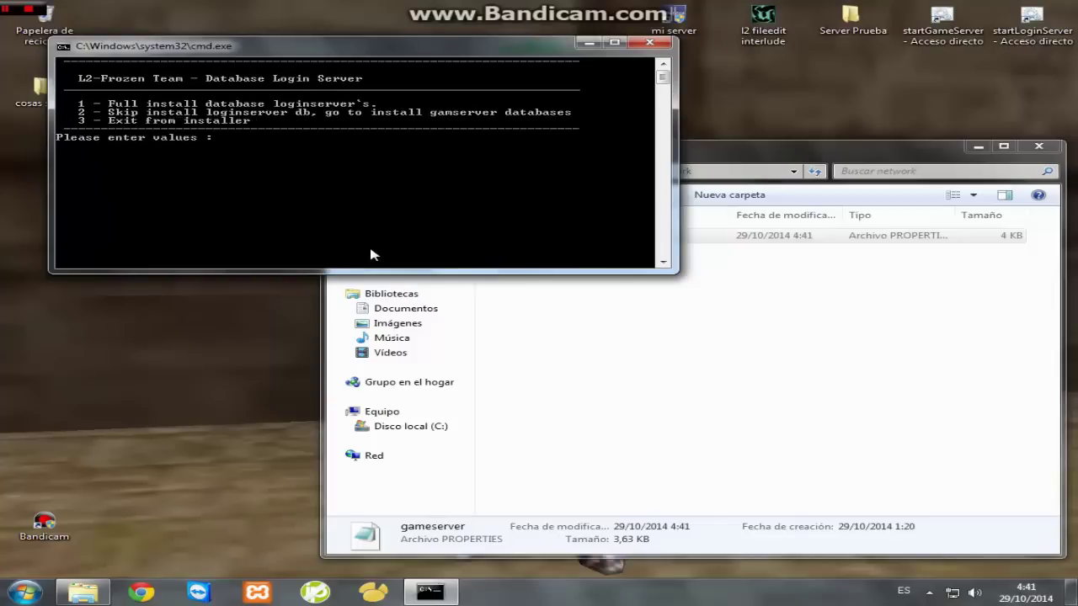
pyautogui.write('3')
pyautogui.press('Return')
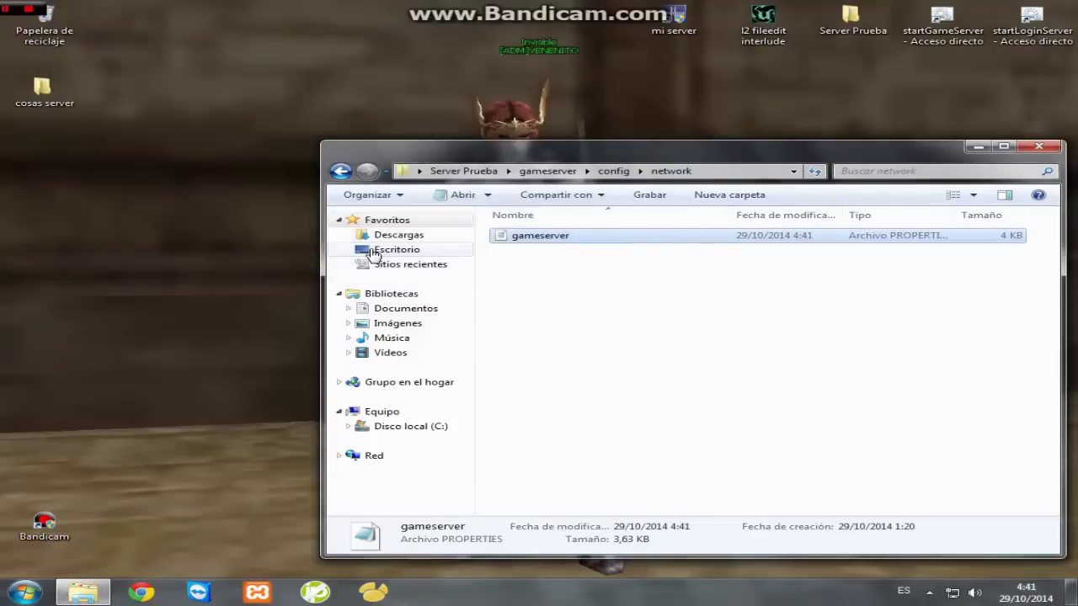
# - Navigate to loginserver\config\network and open the loginserver settings file
pyautogui.click(340, 171)
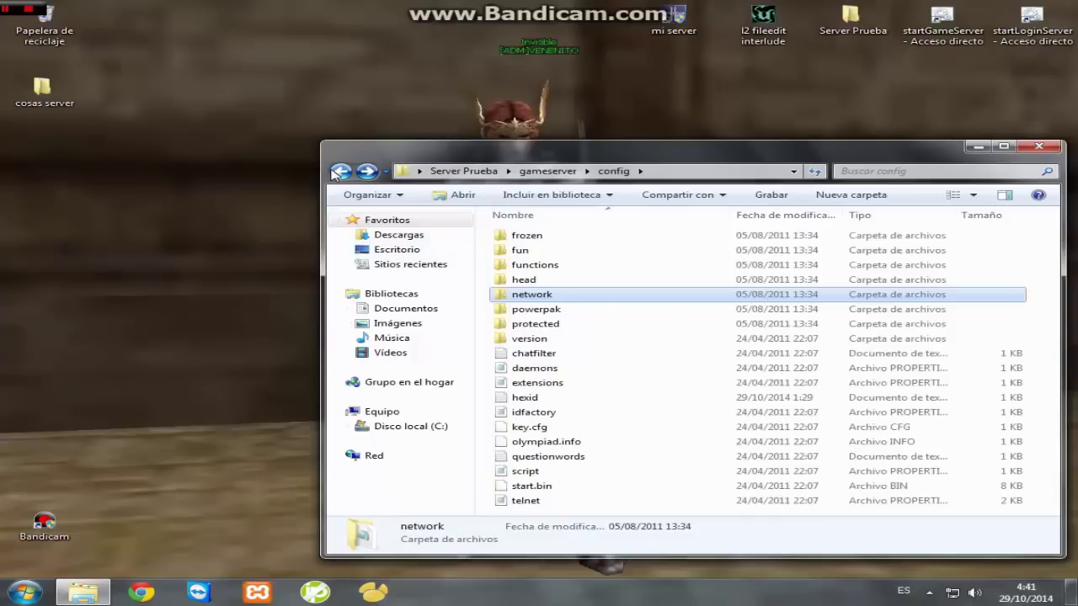
pyautogui.click(344, 172)
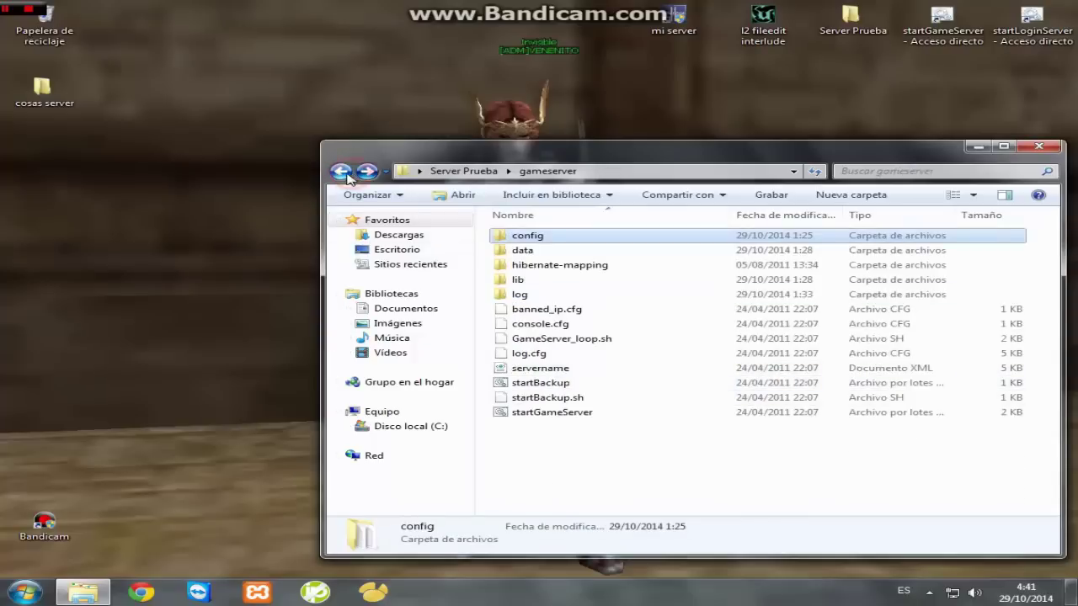
pyautogui.click(341, 172)
pyautogui.press('Down')
pyautogui.press('Return')
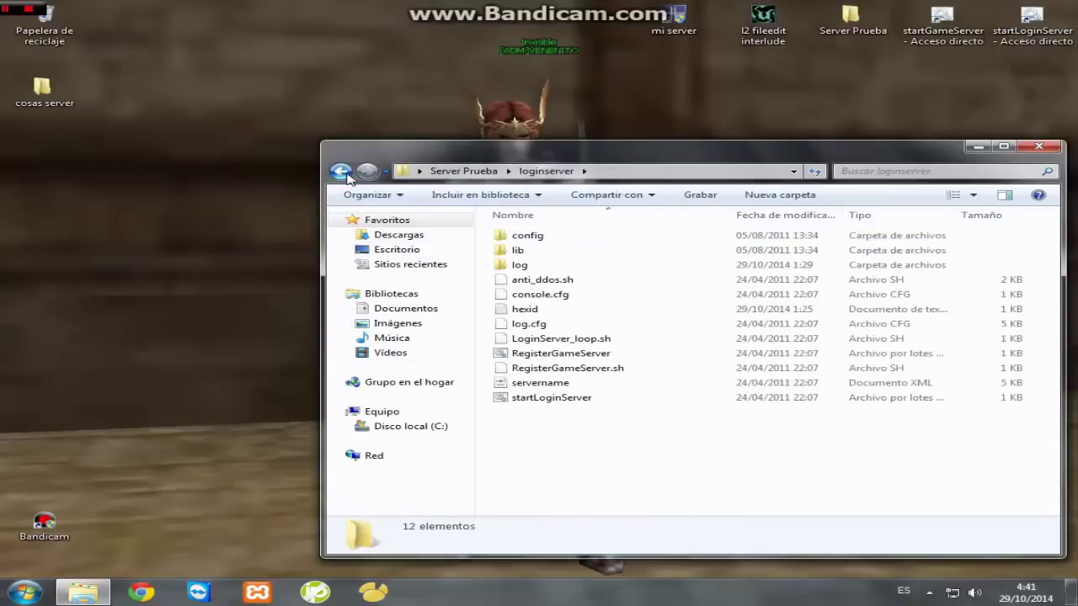
pyautogui.press('Down')
pyautogui.press('Return')
pyautogui.press('Down')
pyautogui.press('Return')
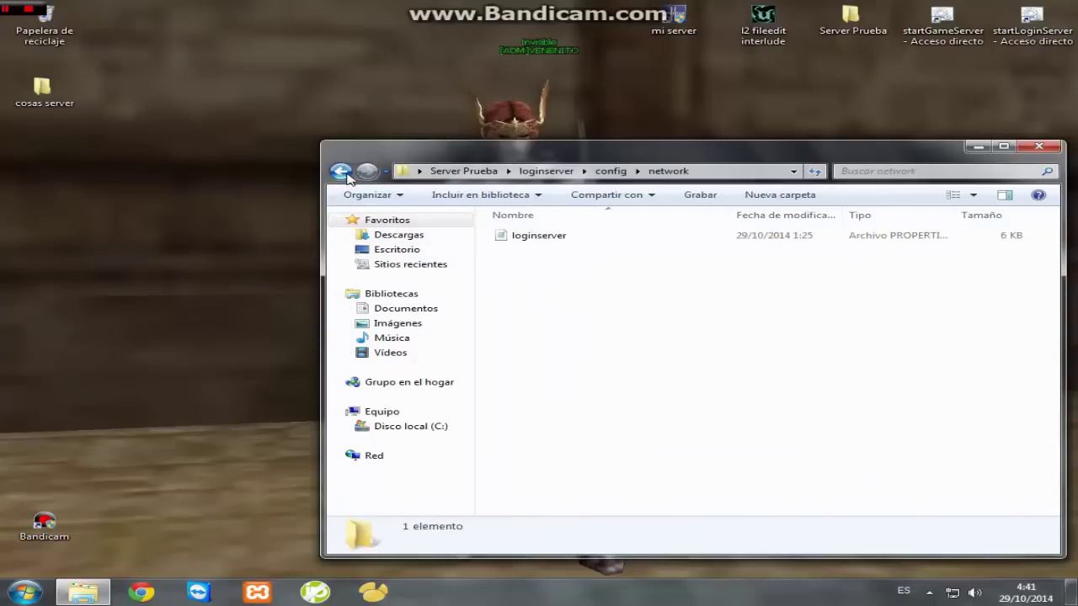
pyautogui.press('Down')
pyautogui.press('Return')
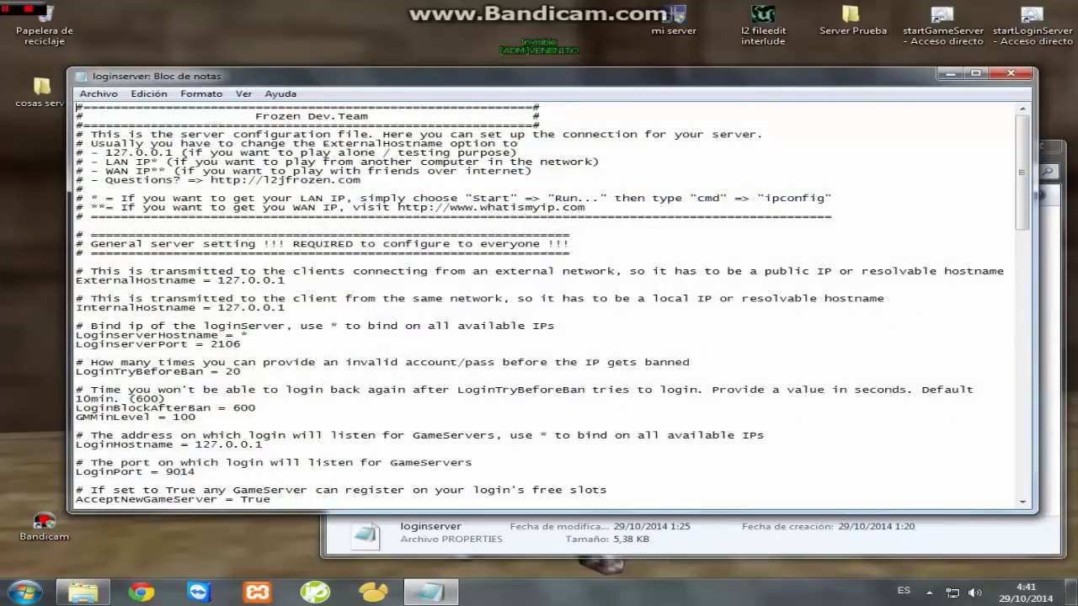
# - Review the Internal and ExternalHostname lines, type Talse over AcceptNewGameServer, and check the database URL
pyautogui.moveTo(308, 308); pyautogui.dragTo(218, 308)
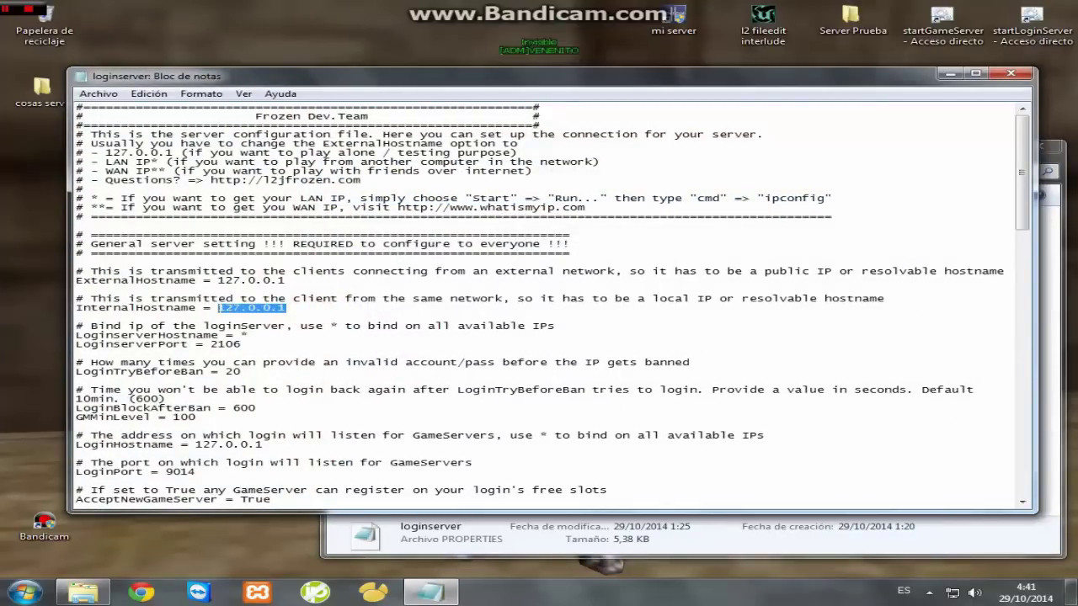
pyautogui.moveTo(287, 280); pyautogui.dragTo(224, 280)
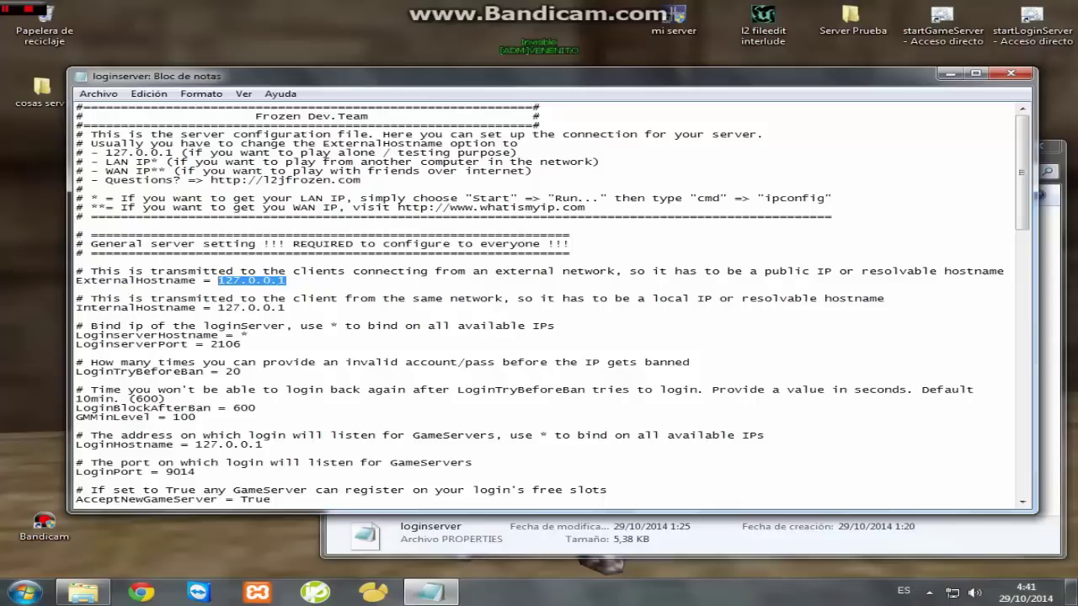
pyautogui.moveTo(271, 499); pyautogui.dragTo(234, 499)
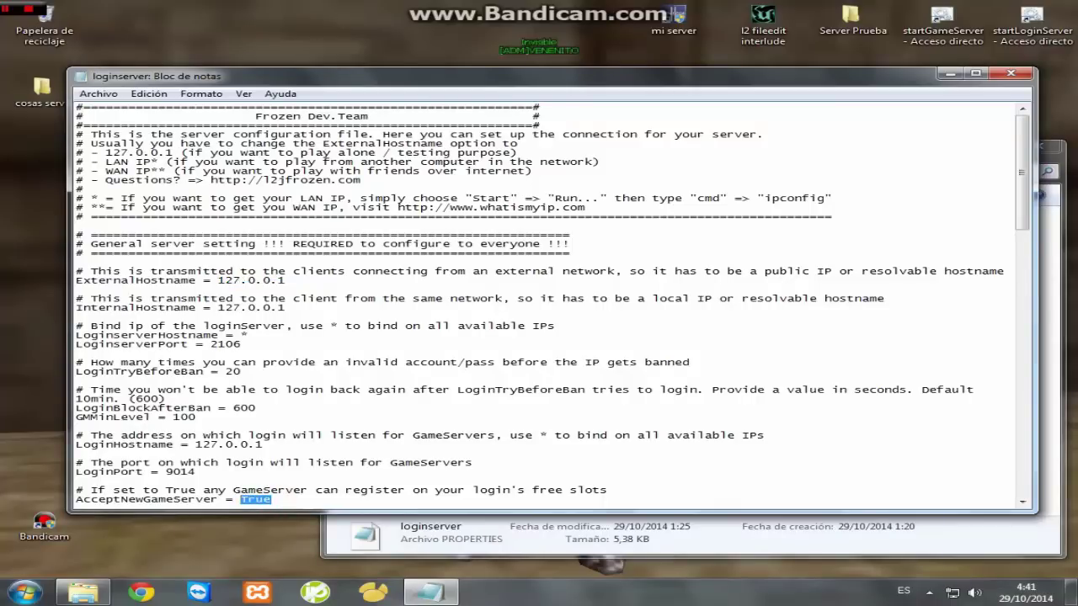
pyautogui.write('T')
pyautogui.write('alse')
pyautogui.moveTo(1028, 211); pyautogui.dragTo(1027, 305)
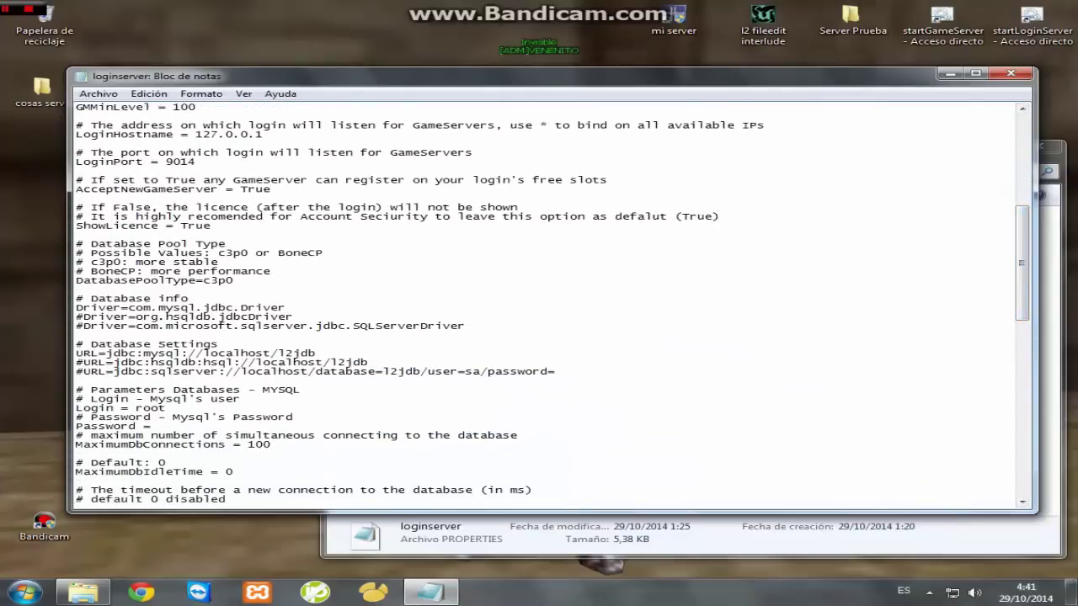
pyautogui.moveTo(371, 363); pyautogui.dragTo(340, 362)
# - Delete the root Password value, leaving it blank, and save loginserver.properties
pyautogui.click(178, 426)
pyautogui.moveTo(190, 426); pyautogui.dragTo(152, 427)
pyautogui.press('BackSpace')
pyautogui.click(1010, 73)
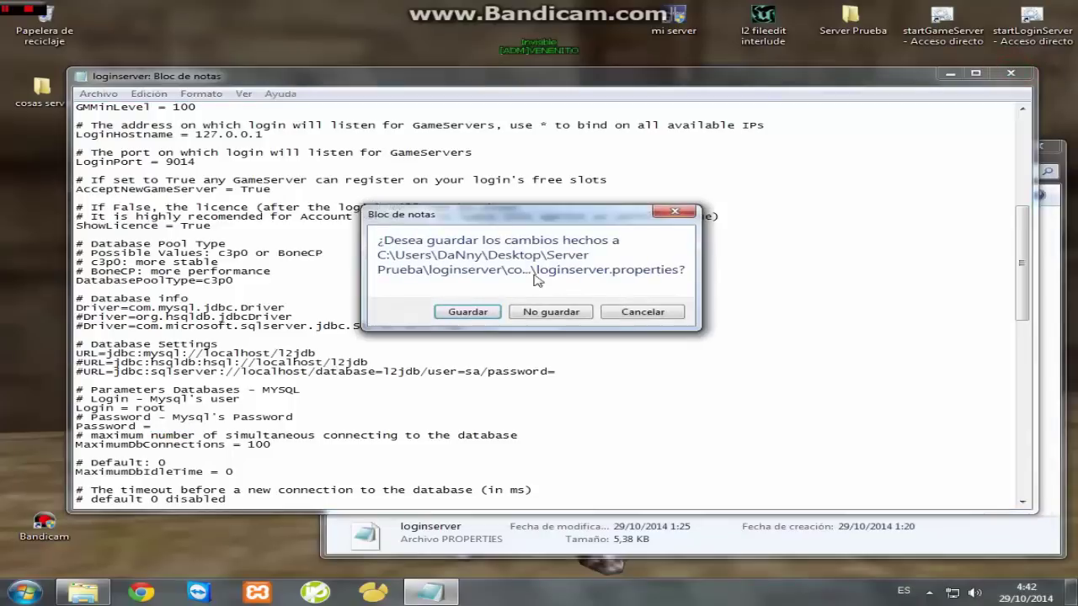
pyautogui.click(466, 316)
pyautogui.click(657, 393)
# - In the loginserver folder, move the old hexid file to the Recycle Bin
pyautogui.click(341, 171)
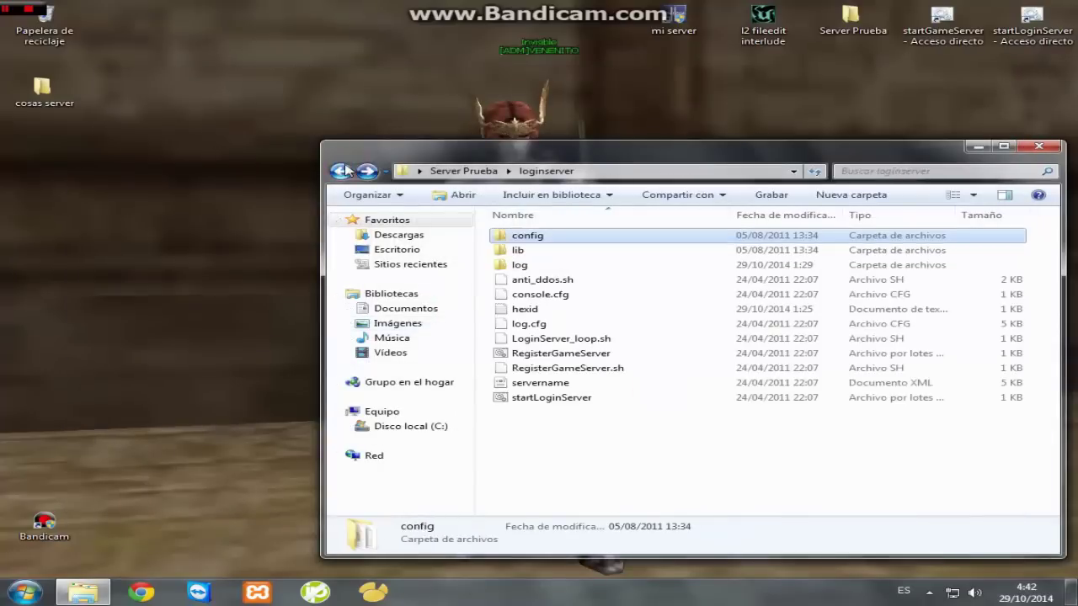
pyautogui.click(341, 171)
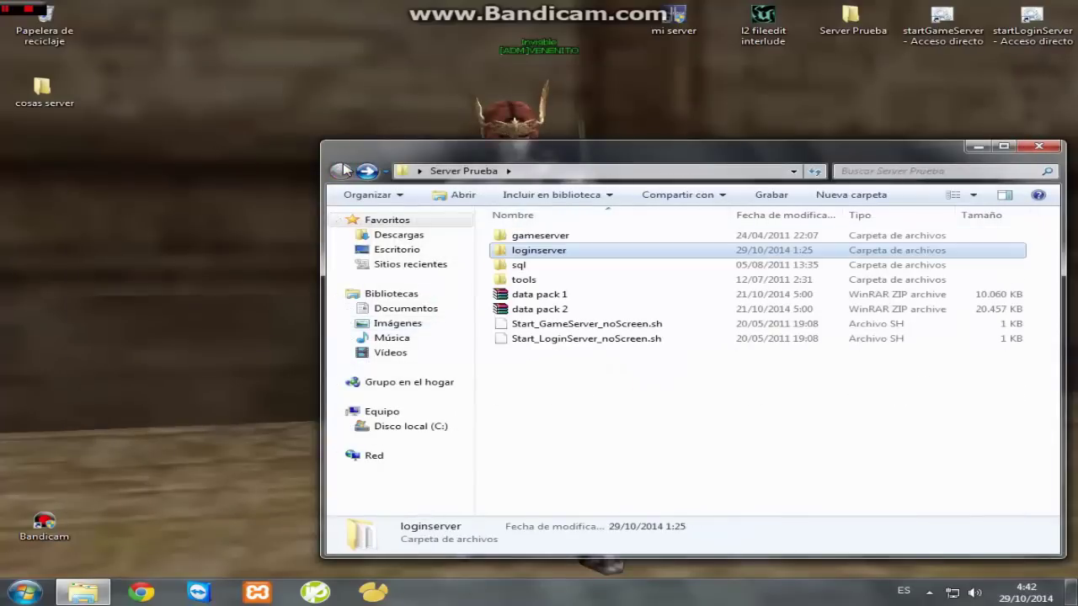
pyautogui.doubleClick(526, 250)
pyautogui.click(518, 250)
pyautogui.click(556, 355)
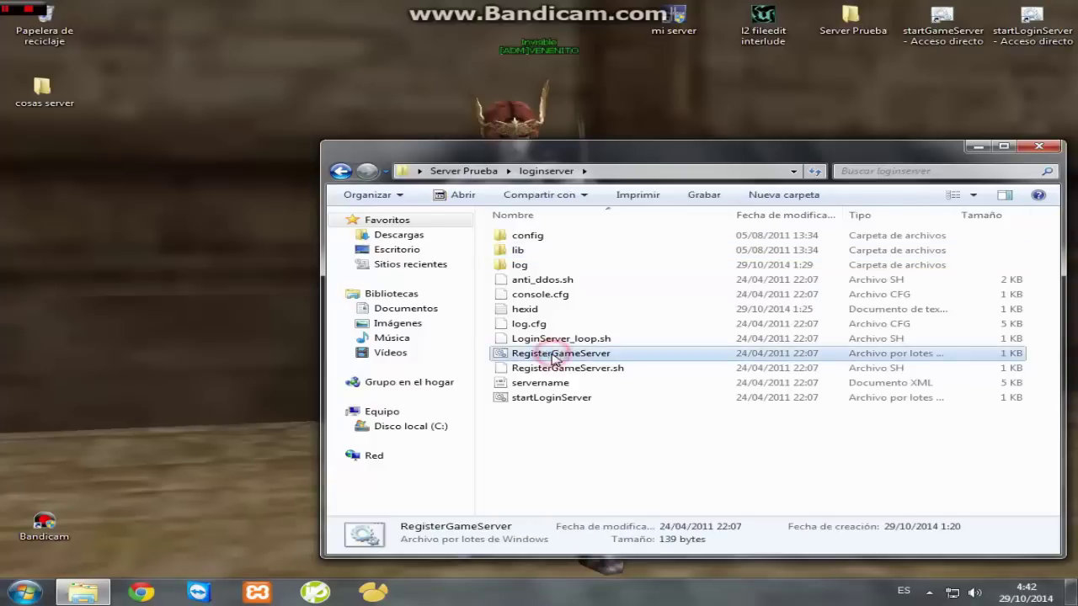
pyautogui.click(518, 311)
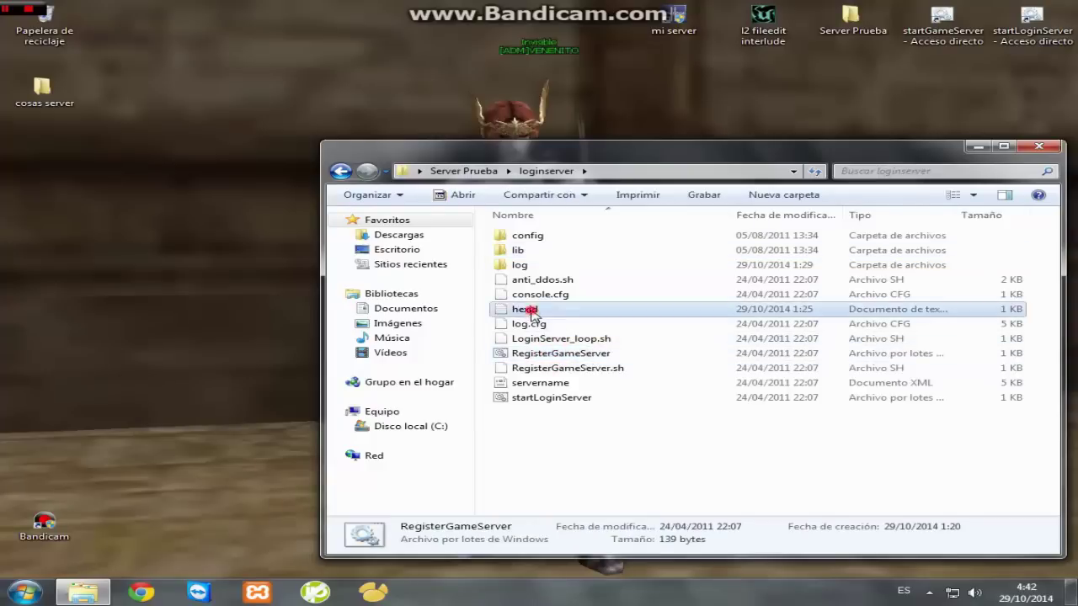
pyautogui.click(589, 443)
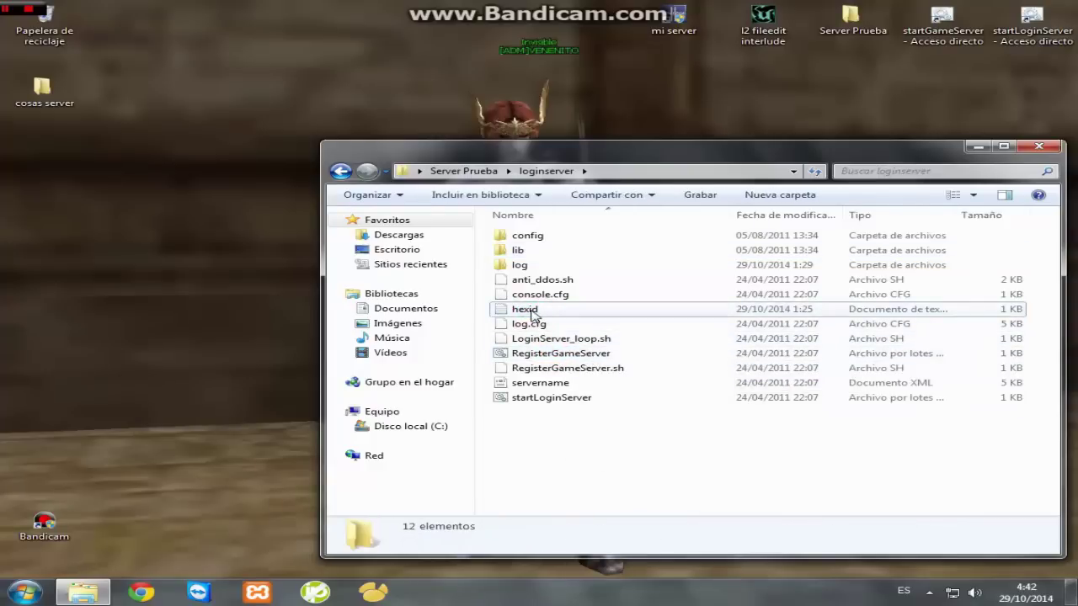
pyautogui.moveTo(526, 311); pyautogui.dragTo(46, 24)
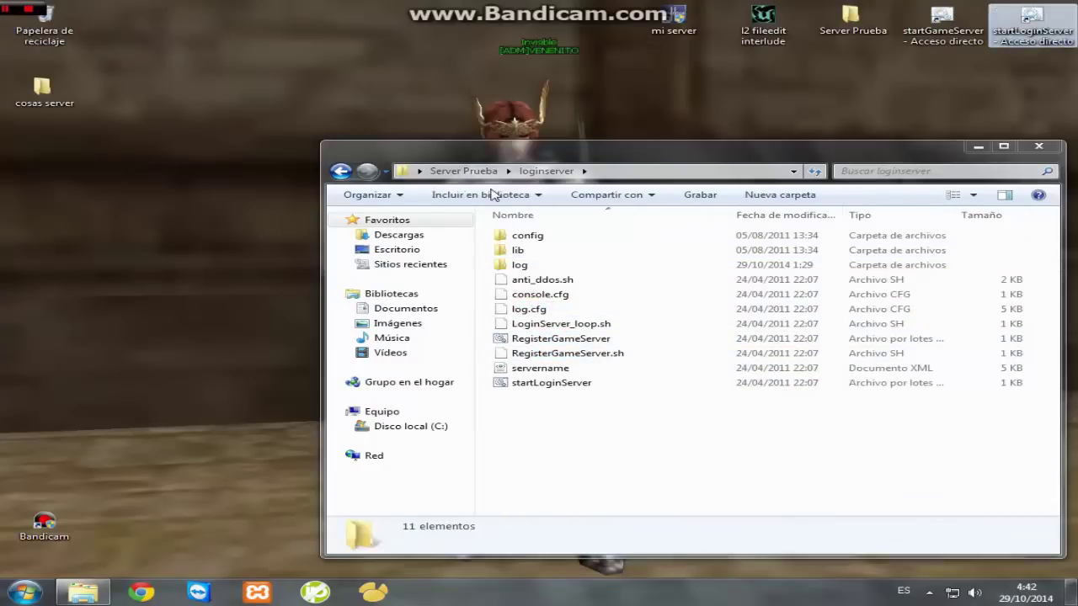
# - Run RegisterGameServer.bat, register game server id 1, and copy the new hexid file
pyautogui.doubleClick(562, 339)
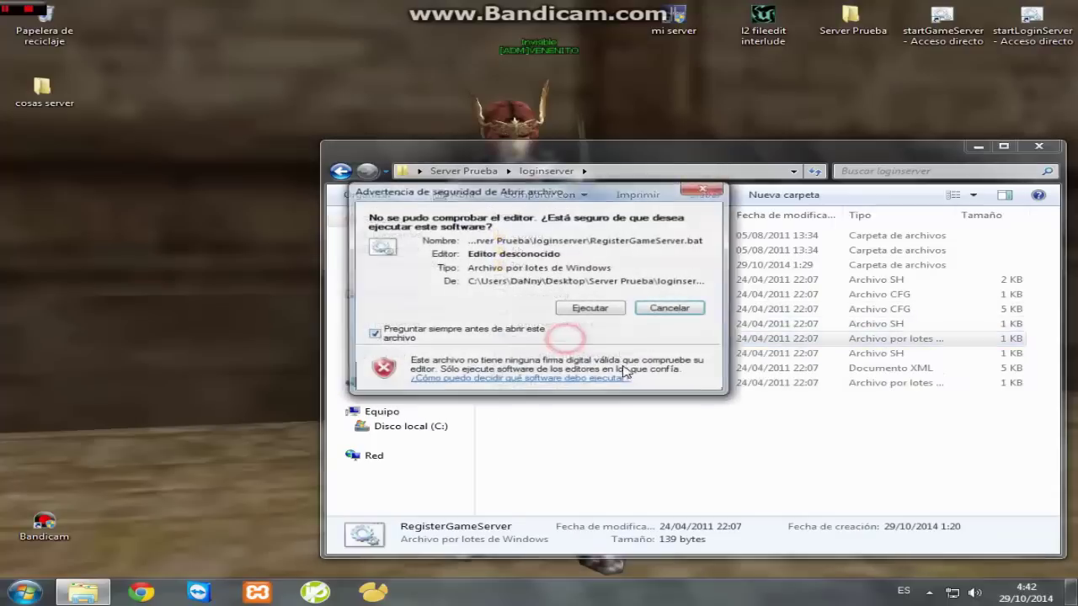
pyautogui.click(595, 307)
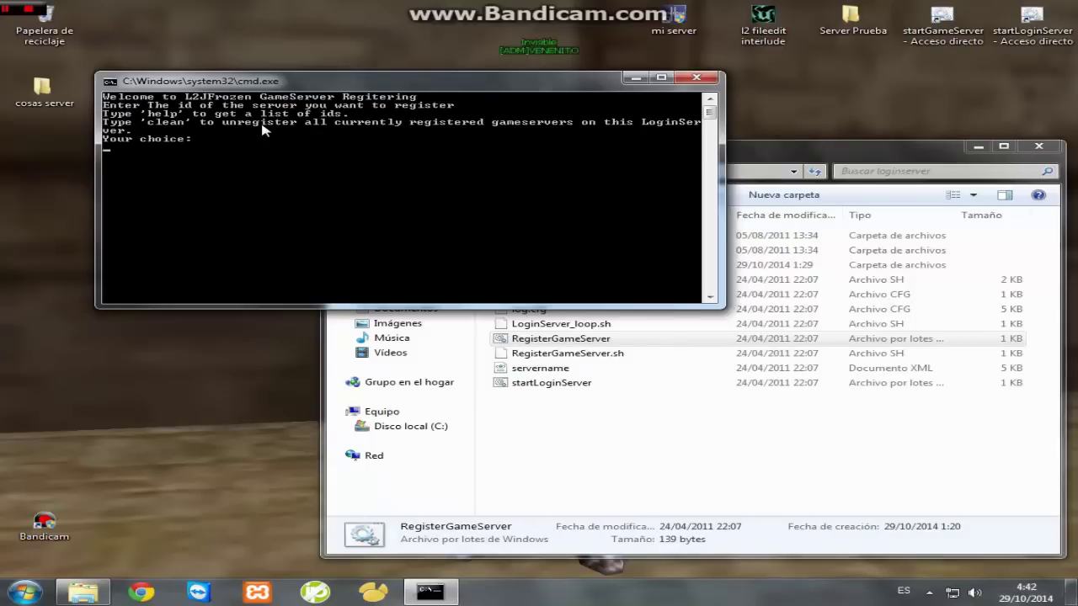
pyautogui.press('Return')
pyautogui.press('Return')
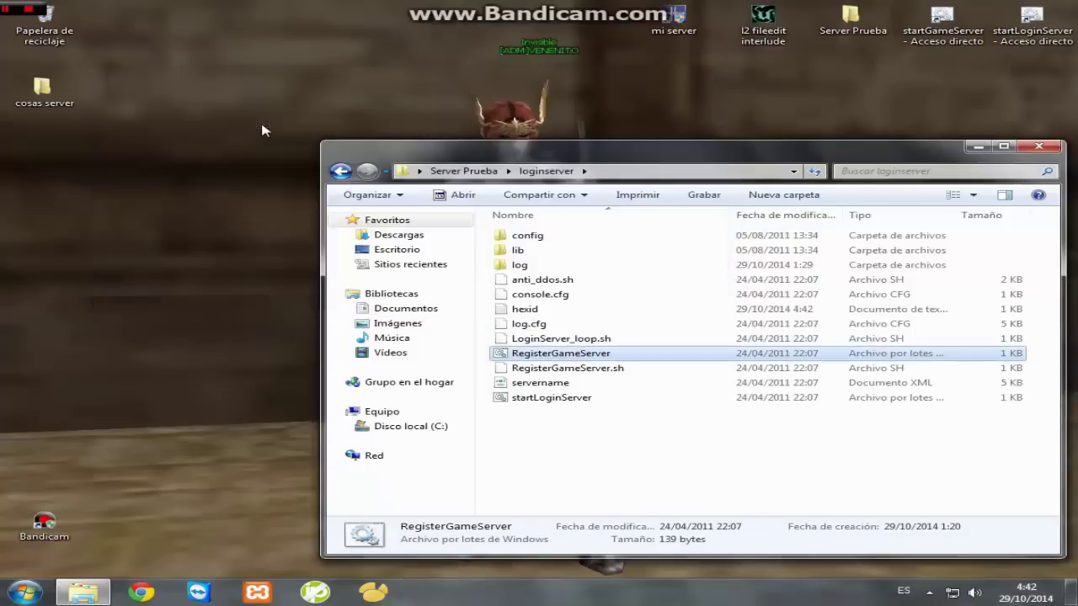
pyautogui.click(536, 312)
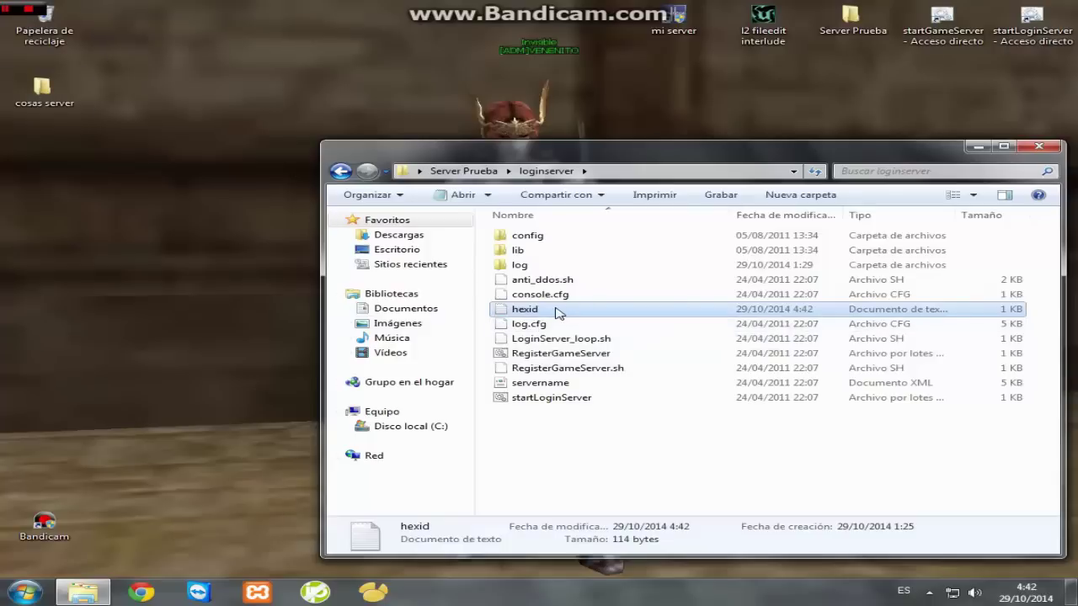
pyautogui.rightClick(556, 314)
pyautogui.click(602, 494)
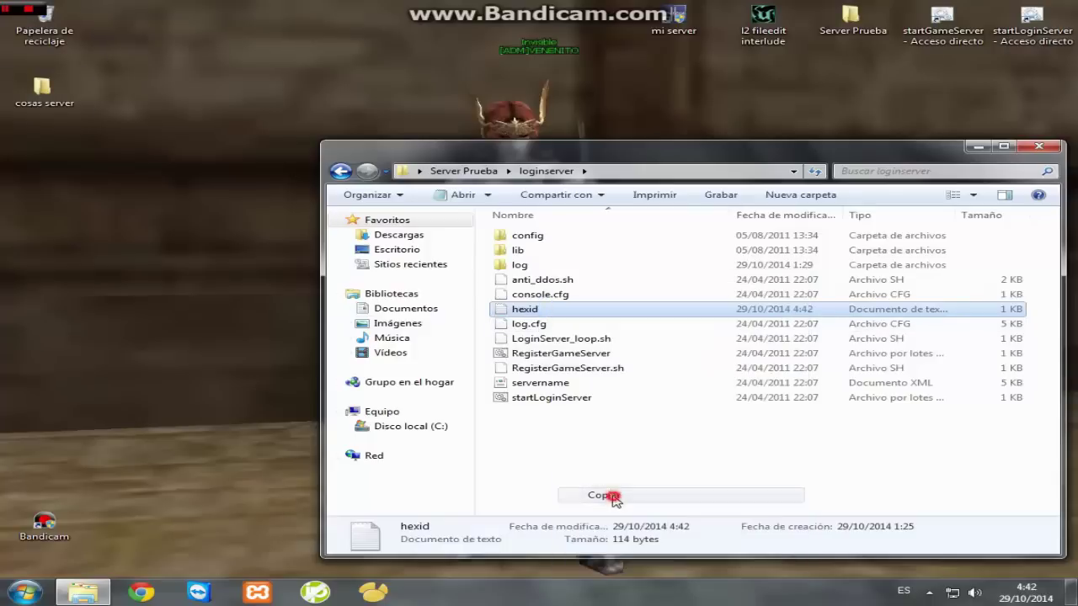
# - Return to the Server Prueba folder and open the gameserver folder
pyautogui.click(340, 171)
pyautogui.press('Up')
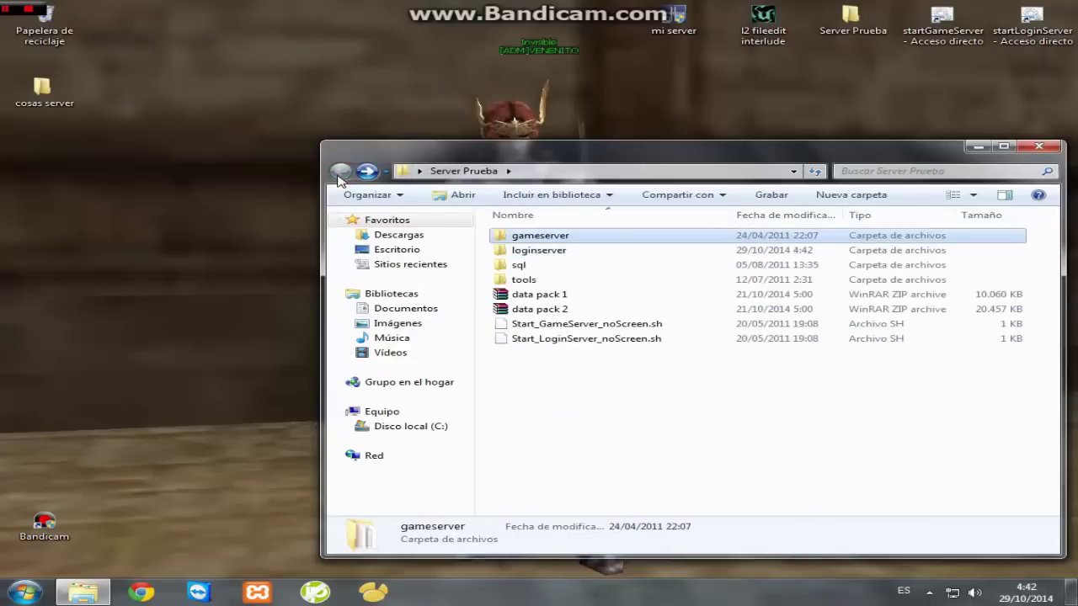
pyautogui.press('Return')
pyautogui.press('Down')
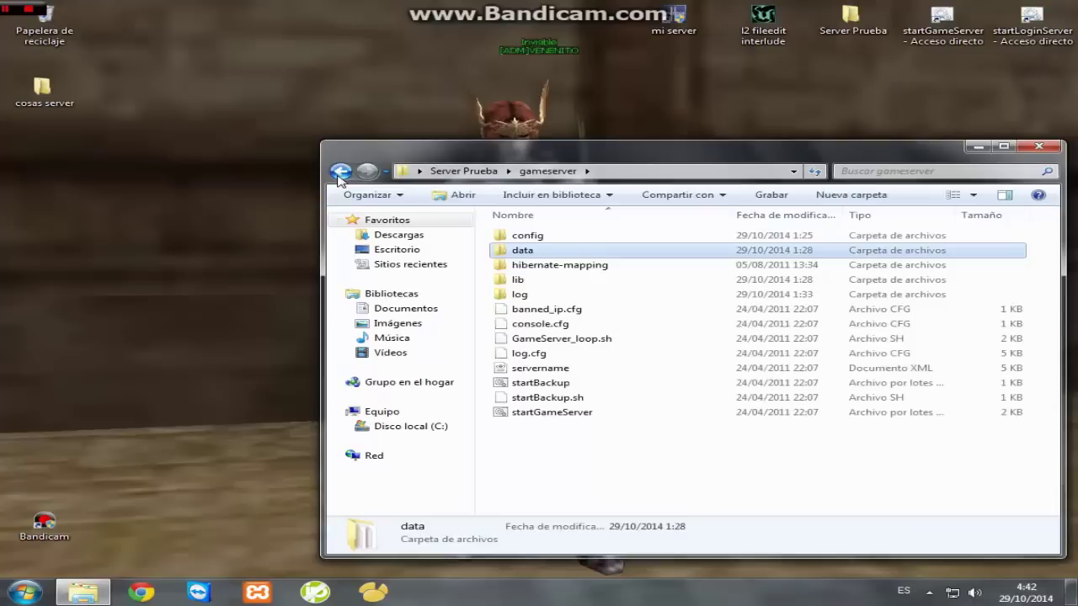
# - In gameserver\config, swap the old hexid for the copied new one and close the window
pyautogui.press('Up')
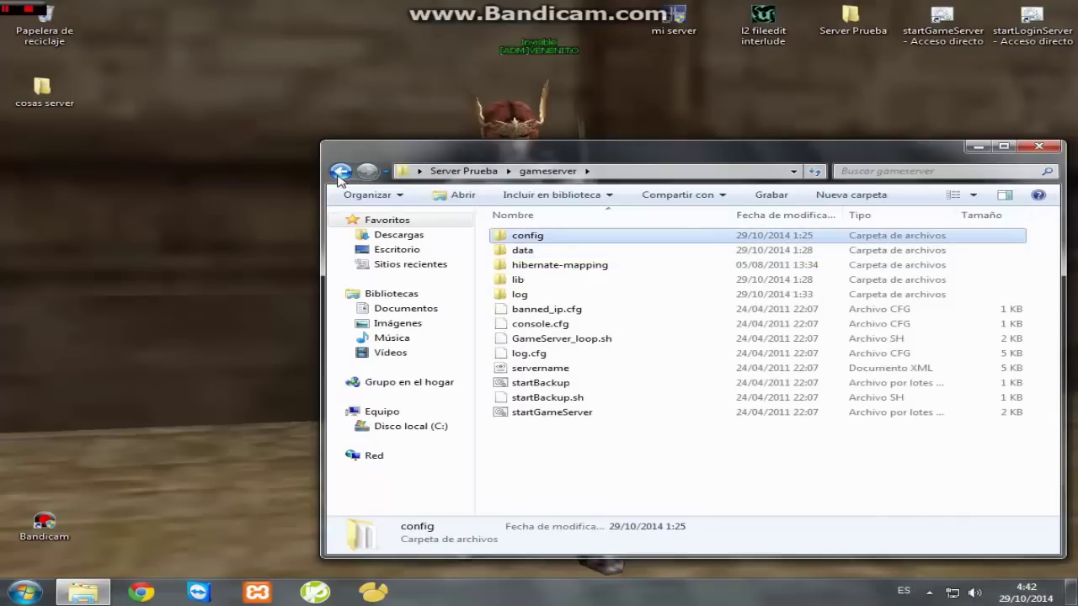
pyautogui.press('Return')
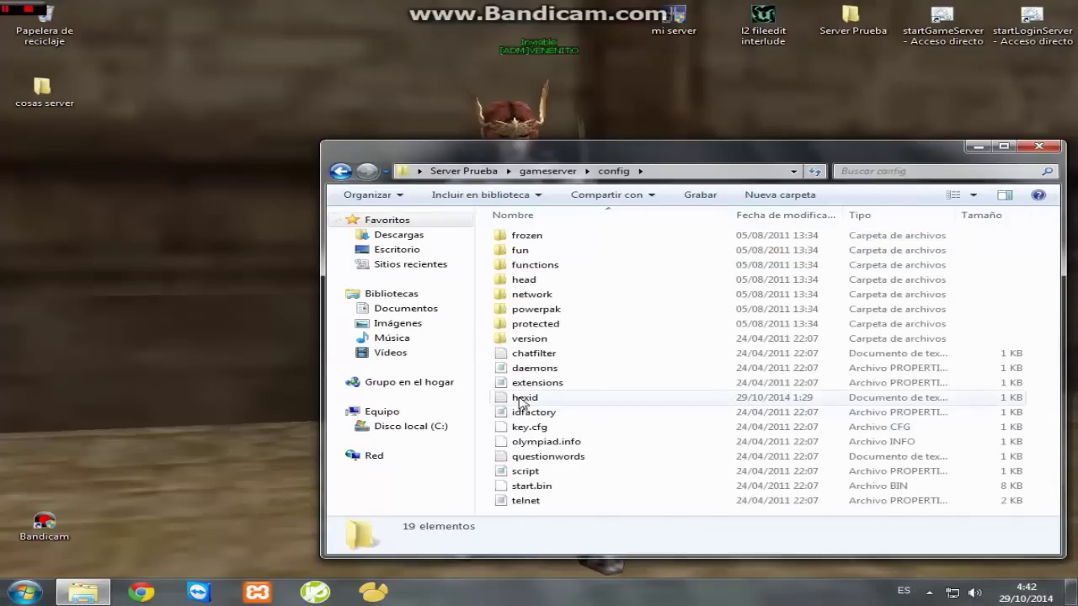
pyautogui.moveTo(522, 399); pyautogui.dragTo(38, 19)
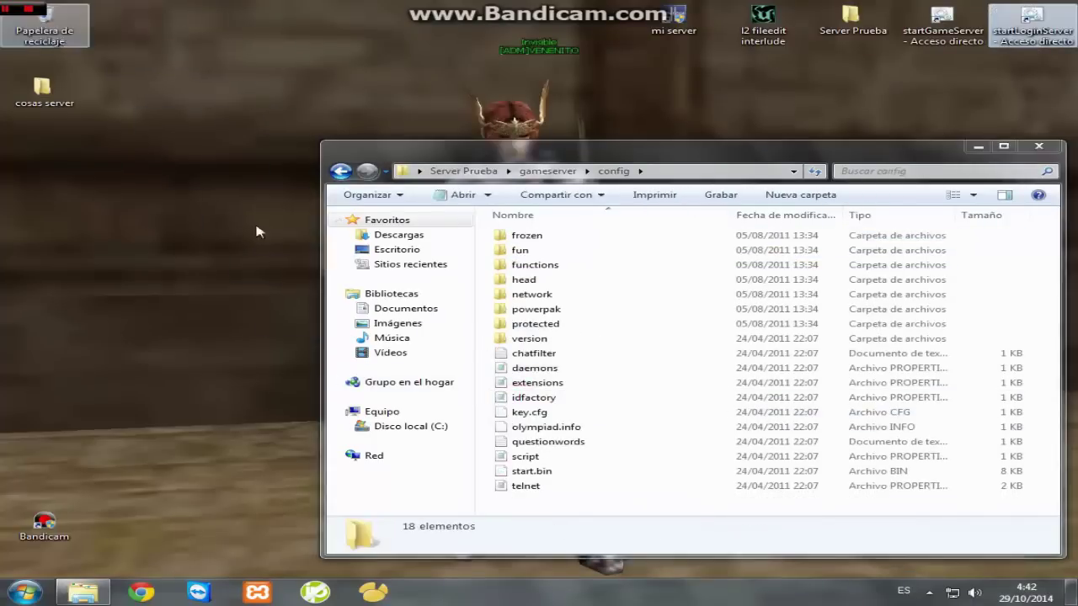
pyautogui.rightClick(491, 415)
pyautogui.click(531, 303)
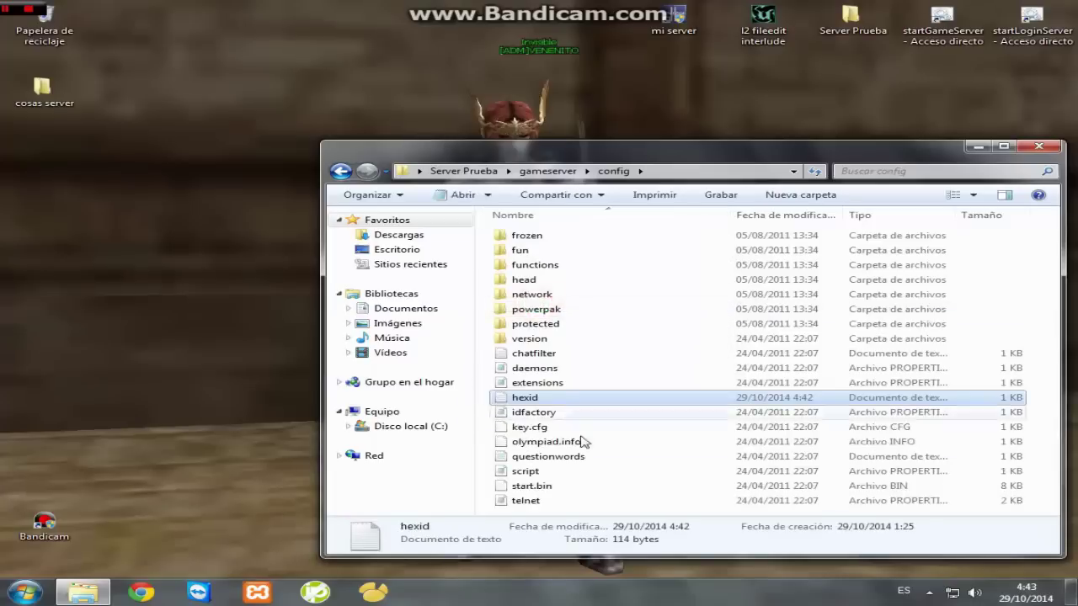
pyautogui.click(1041, 148)
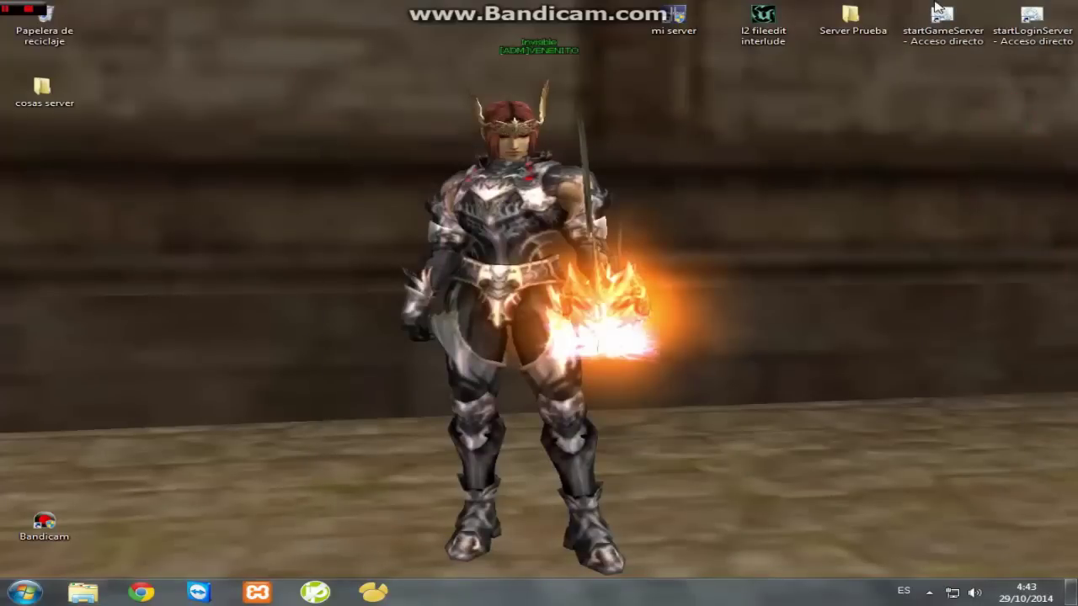
pyautogui.doubleClick(850, 19)
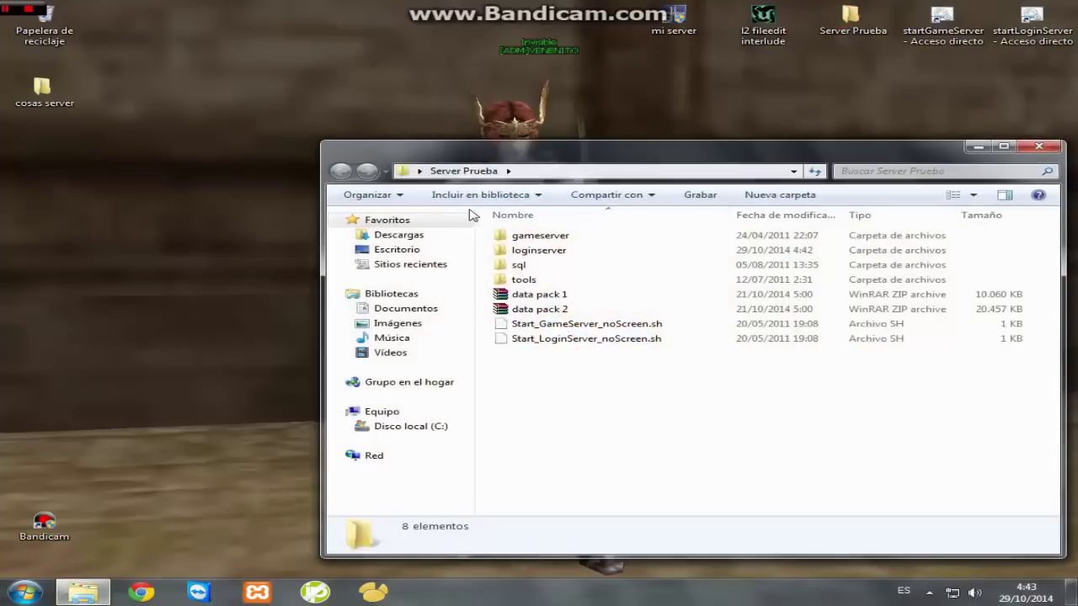
pyautogui.doubleClick(539, 250)
pyautogui.rightClick(551, 398)
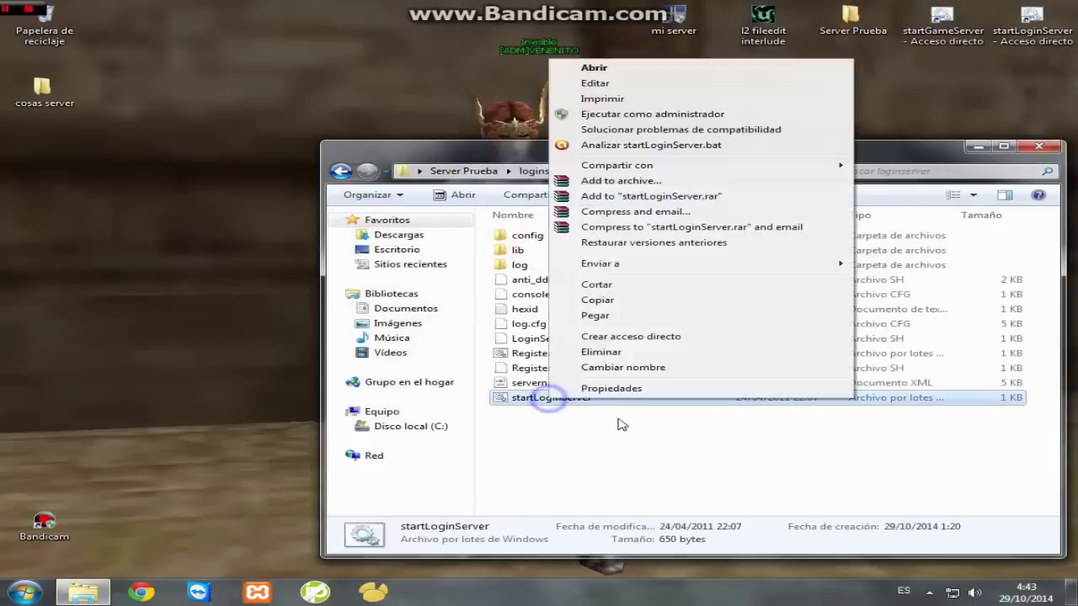
pyautogui.moveTo(615, 265)
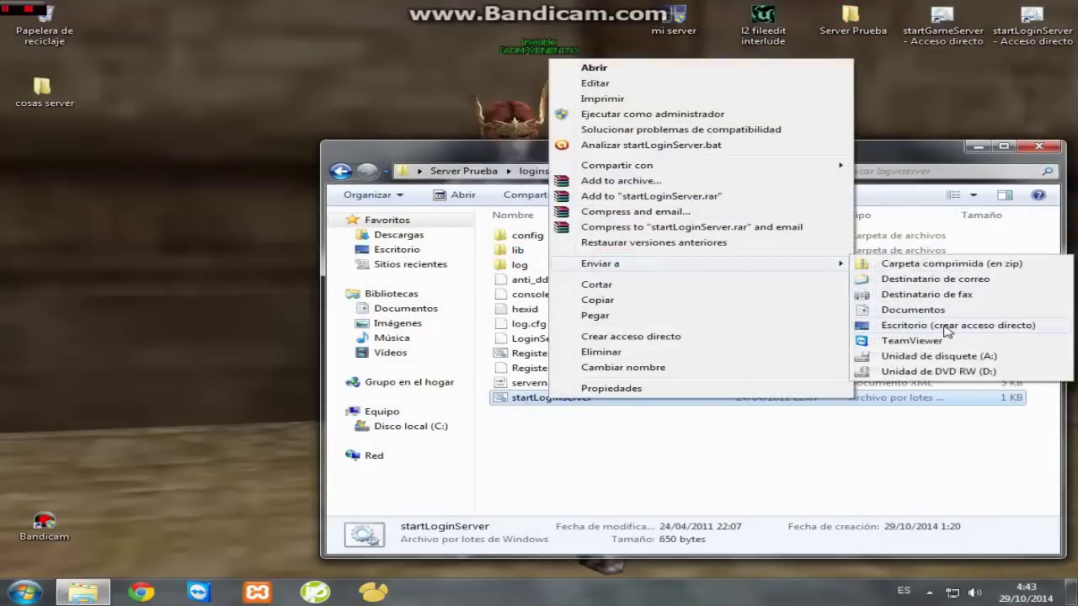
pyautogui.click(1041, 148)
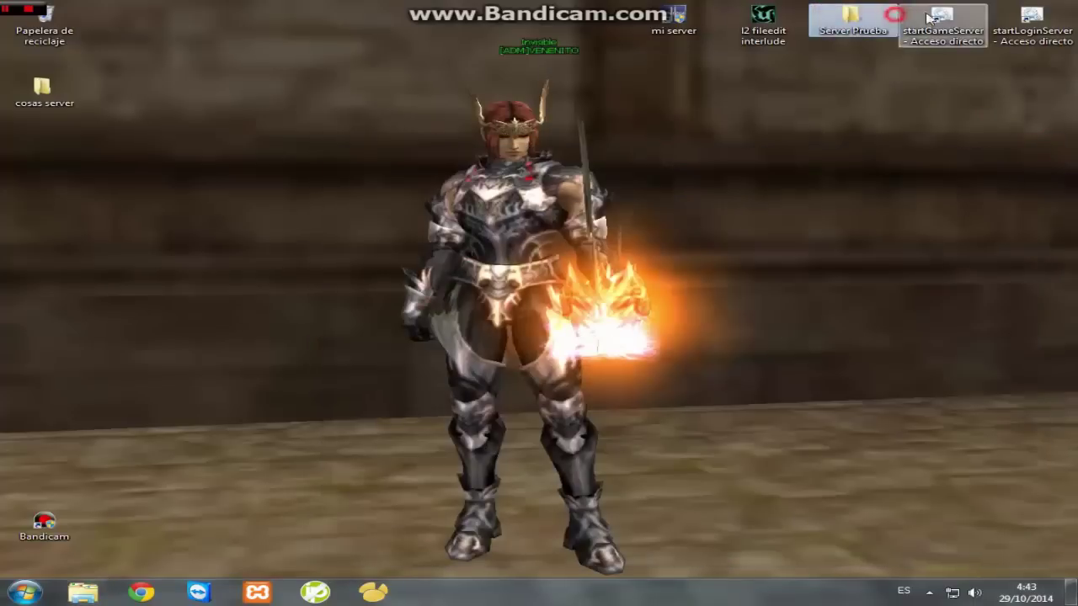
# - Launch L2 FileEdit and open the system folder's l2.ini decrypted
pyautogui.doubleClick(755, 31)
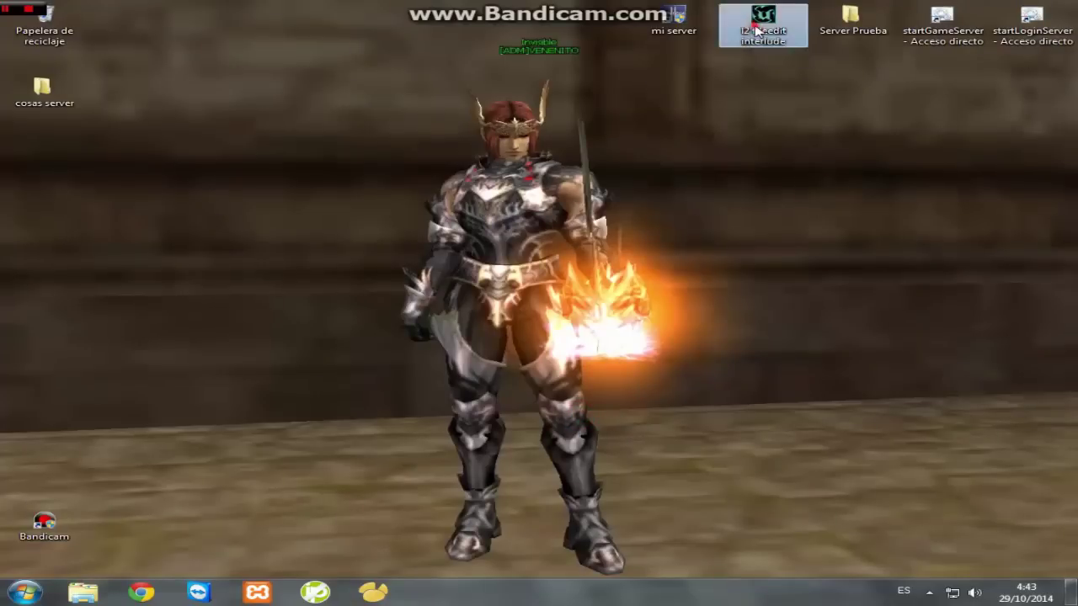
pyautogui.click(606, 309)
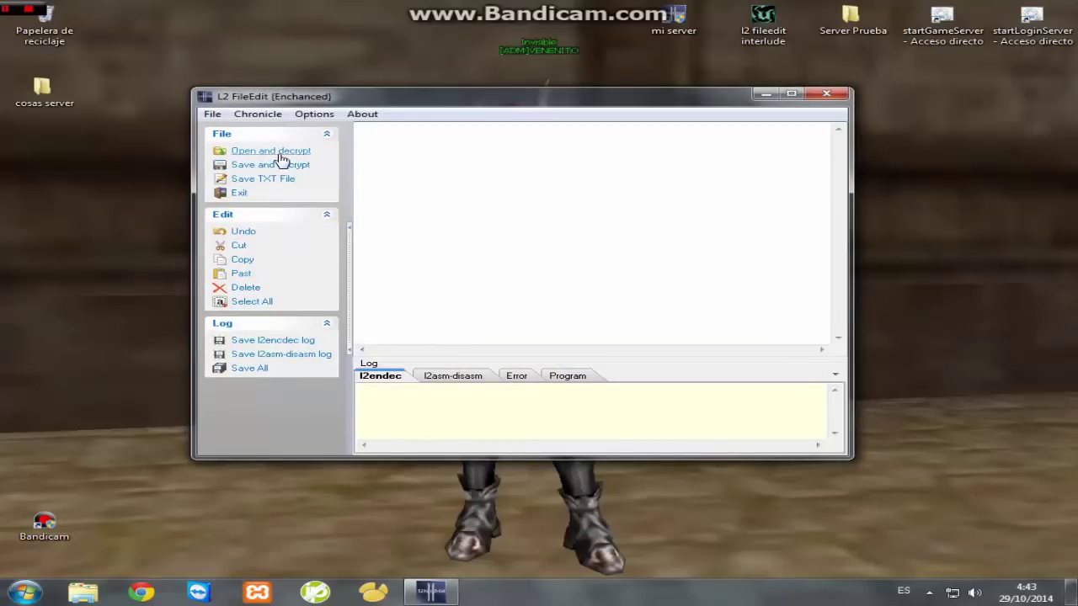
pyautogui.click(271, 151)
pyautogui.click(512, 205)
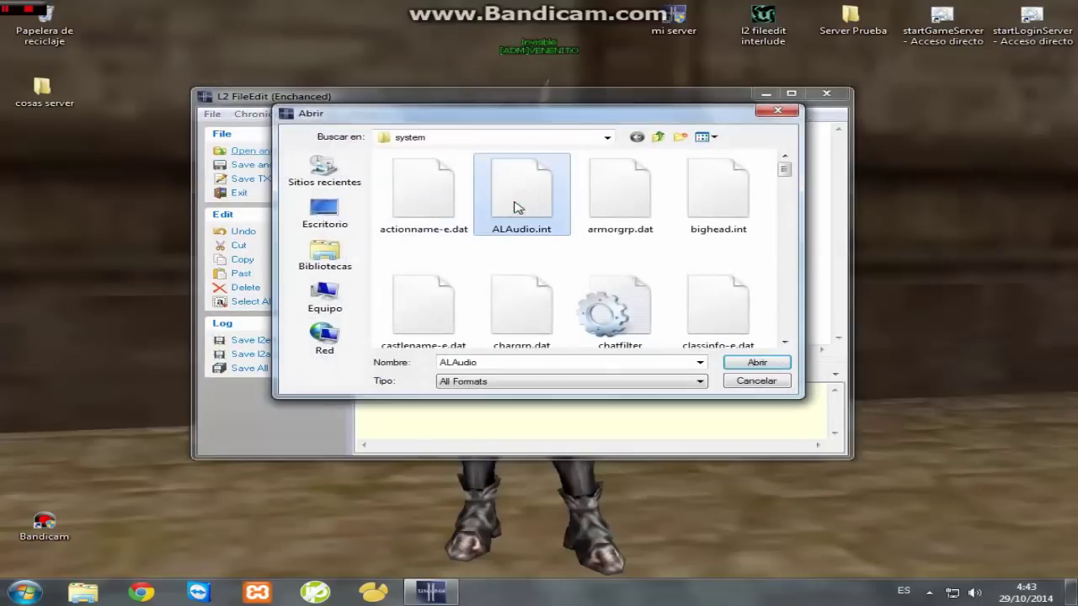
pyautogui.scroll(-5, 512, 209)
pyautogui.click(515, 211)
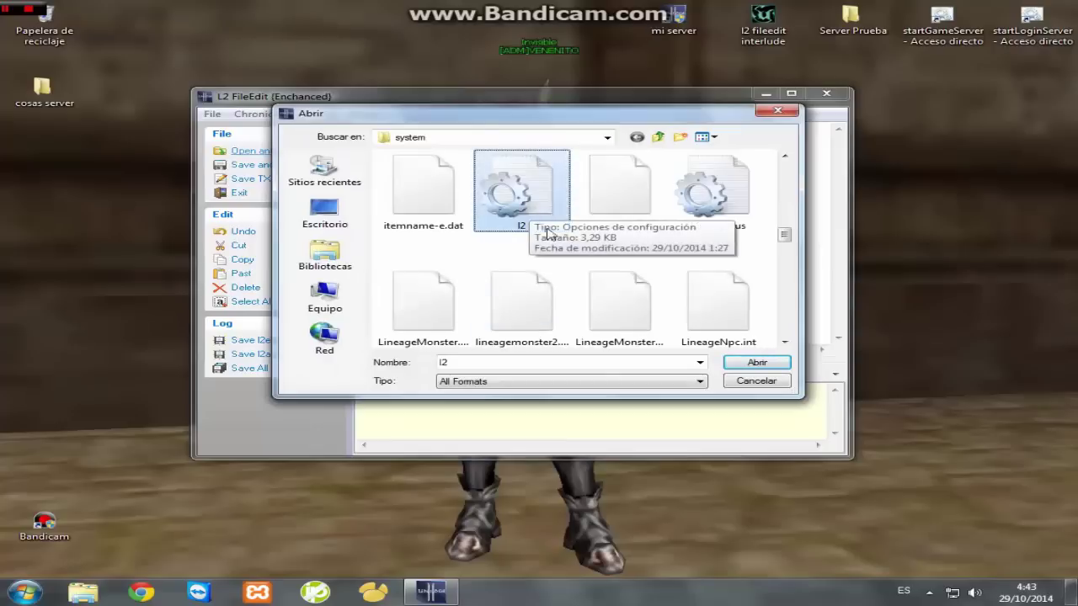
pyautogui.doubleClick(541, 192)
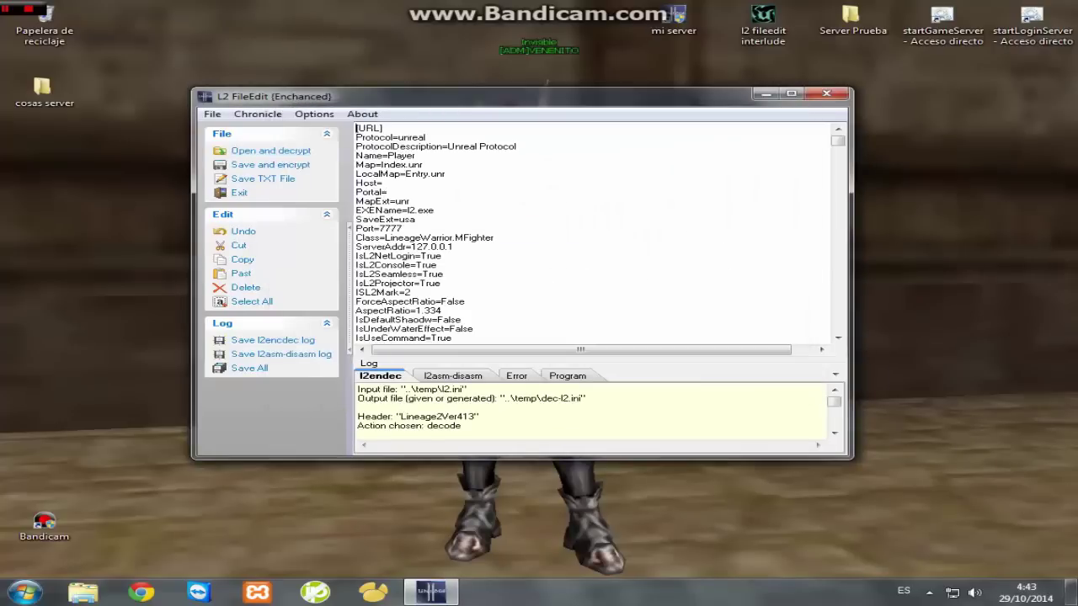
# - Check that the ServerAddr value reads 127.0.0.1
pyautogui.moveTo(454, 245); pyautogui.dragTo(411, 247)
pyautogui.moveTo(454, 246); pyautogui.dragTo(405, 247)
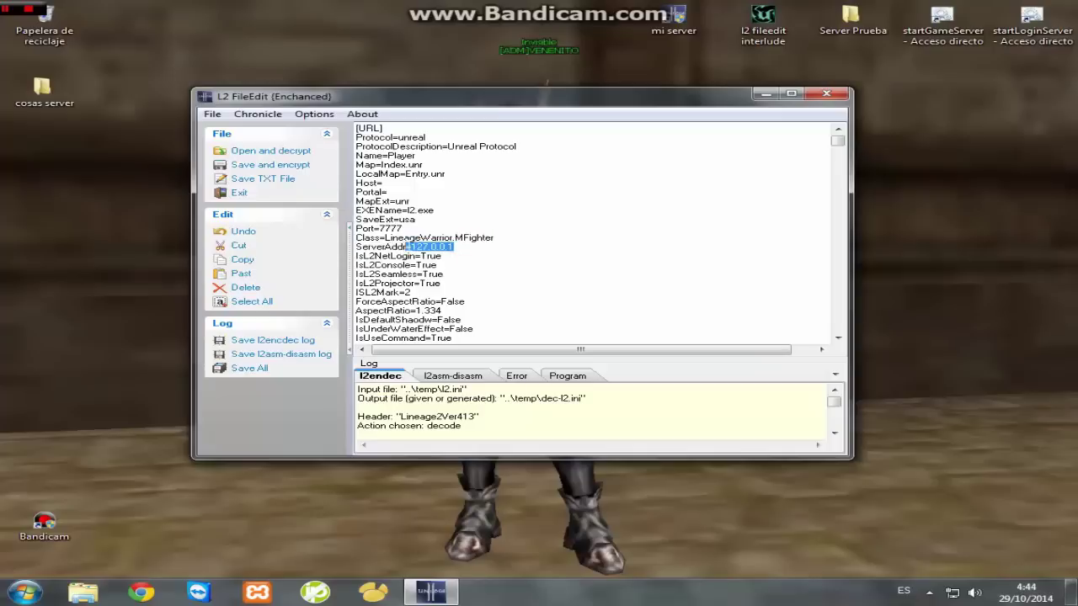
pyautogui.click(457, 245)
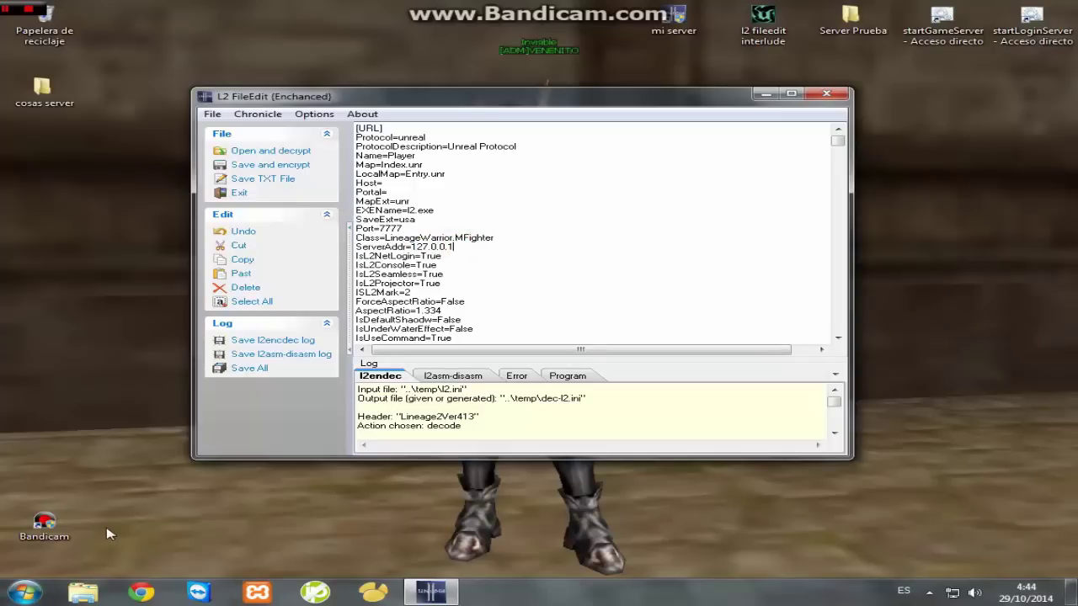
pyautogui.click(26, 592)
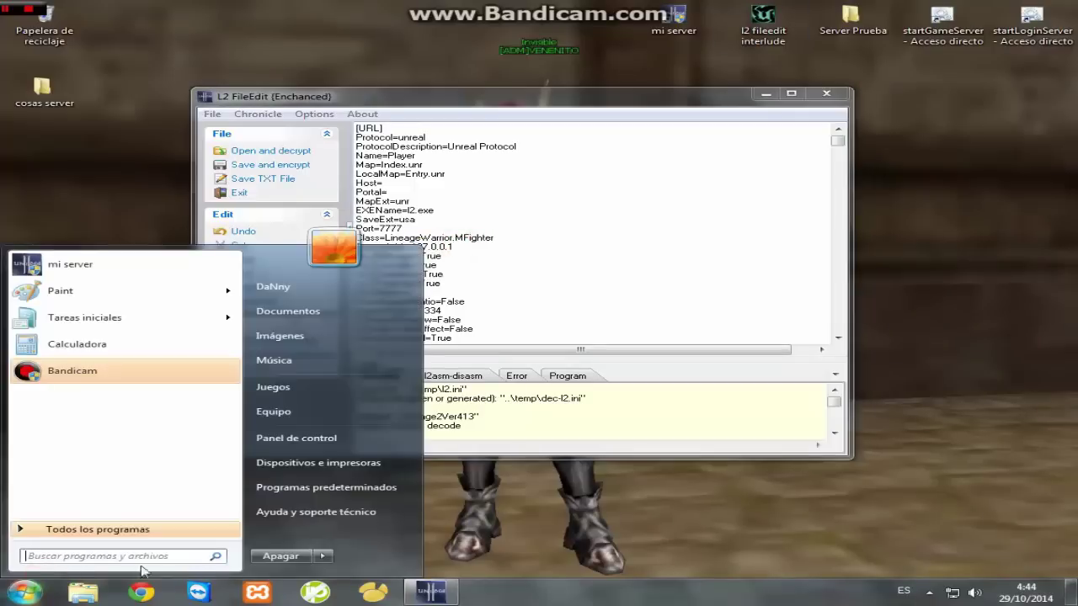
pyautogui.click(560, 490)
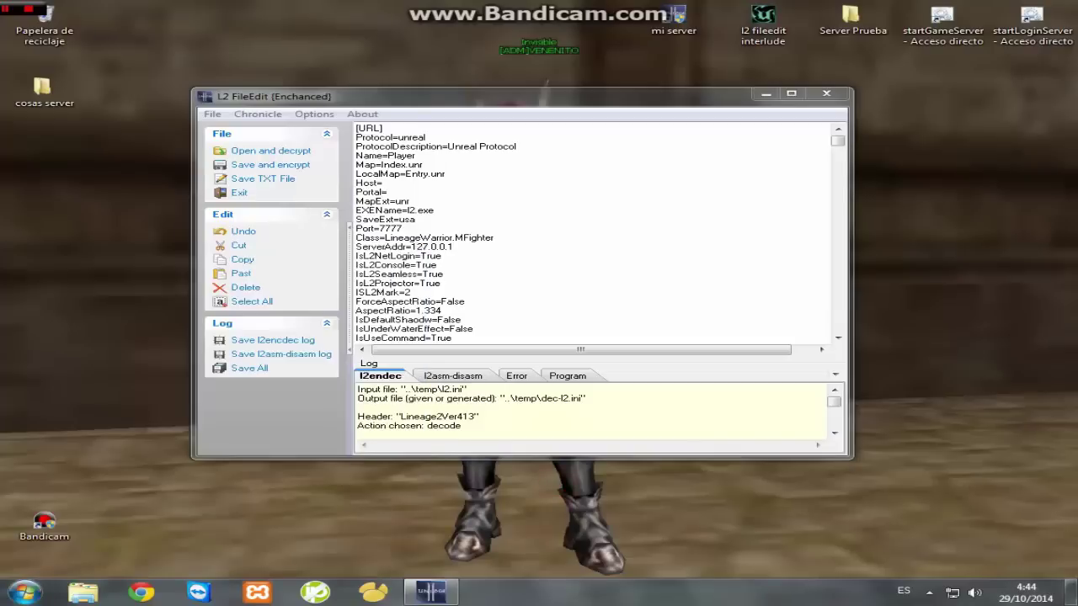
# - Save l2.ini encrypted over the system l2 file with header version 413, then exit L2 FileEdit
pyautogui.click(287, 166)
pyautogui.click(787, 363)
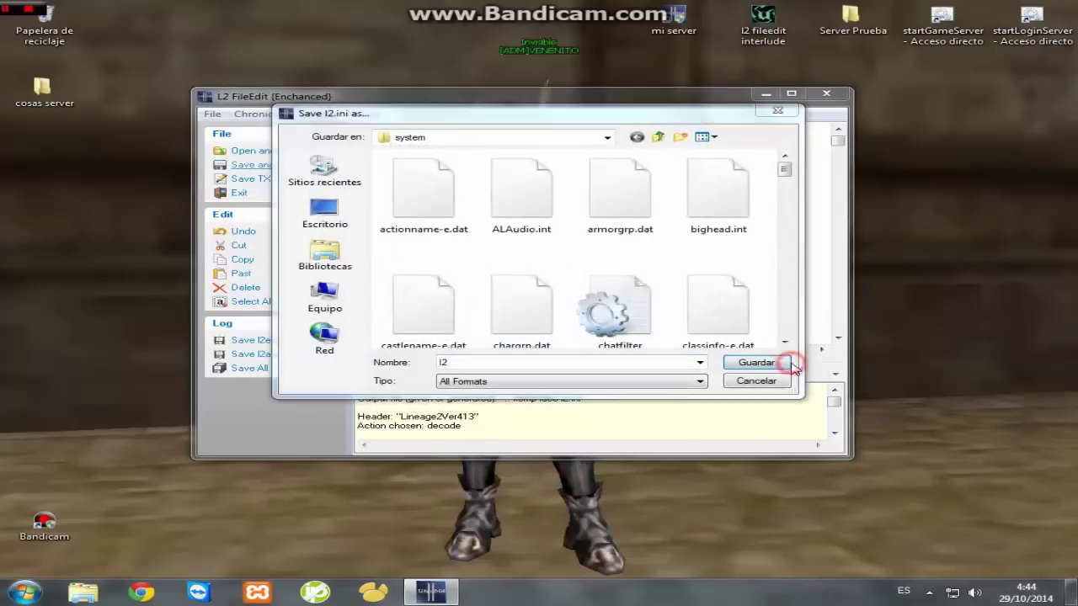
pyautogui.click(595, 300)
pyautogui.click(352, 201)
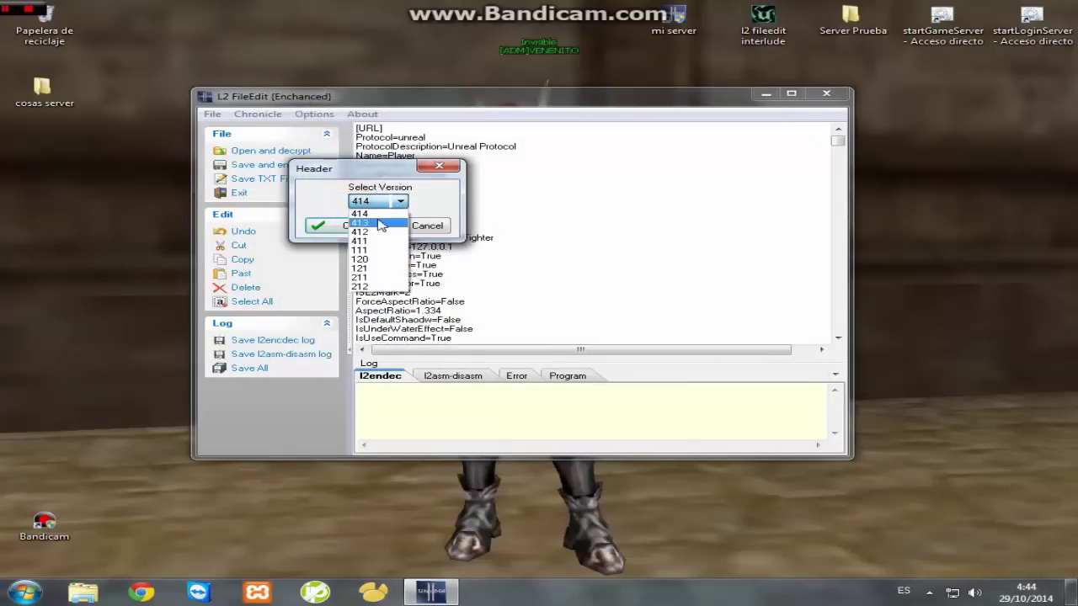
pyautogui.click(371, 223)
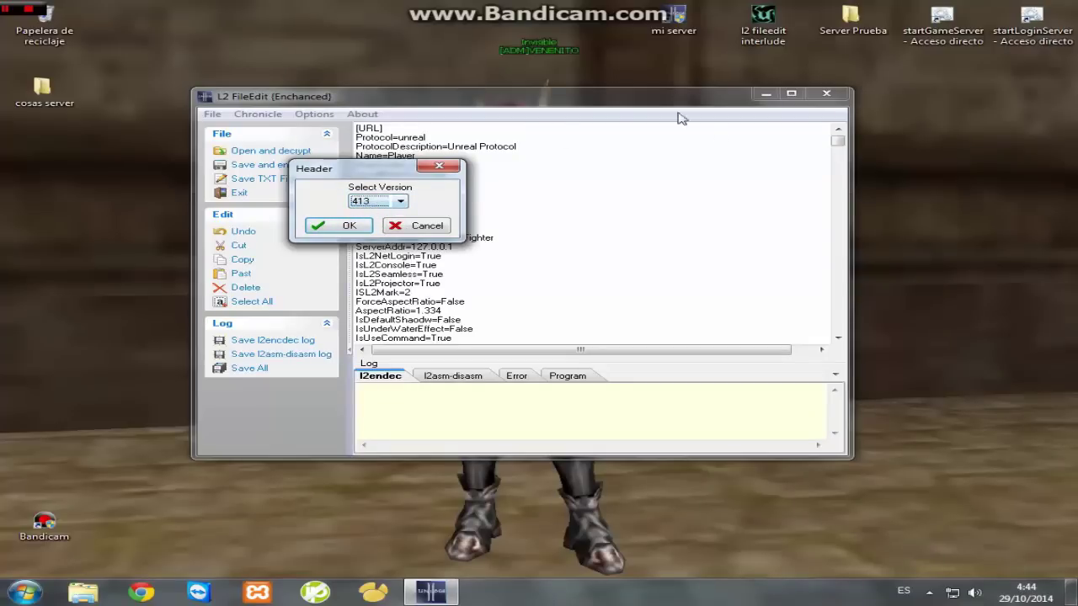
pyautogui.click(348, 223)
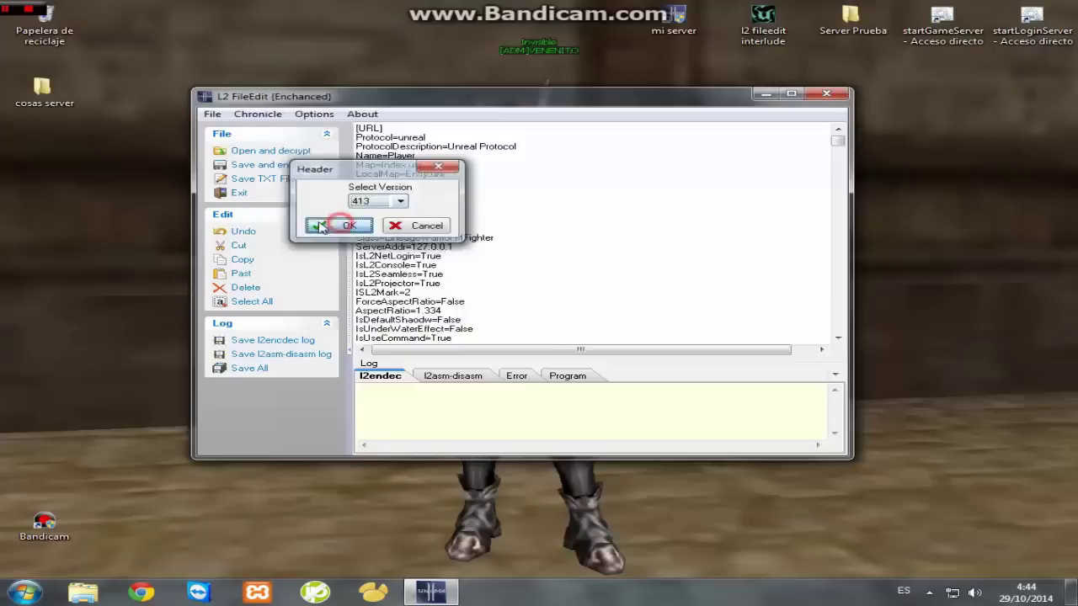
pyautogui.click(845, 94)
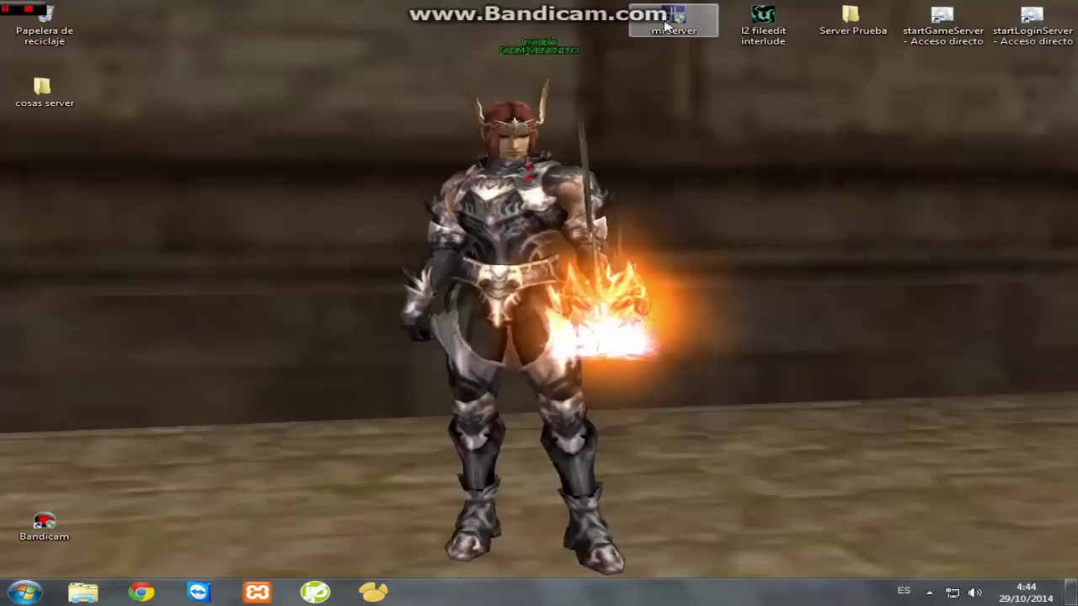
# - Start the login and game server scripts, allowing each, and minimize both consoles
pyautogui.doubleClick(1035, 29)
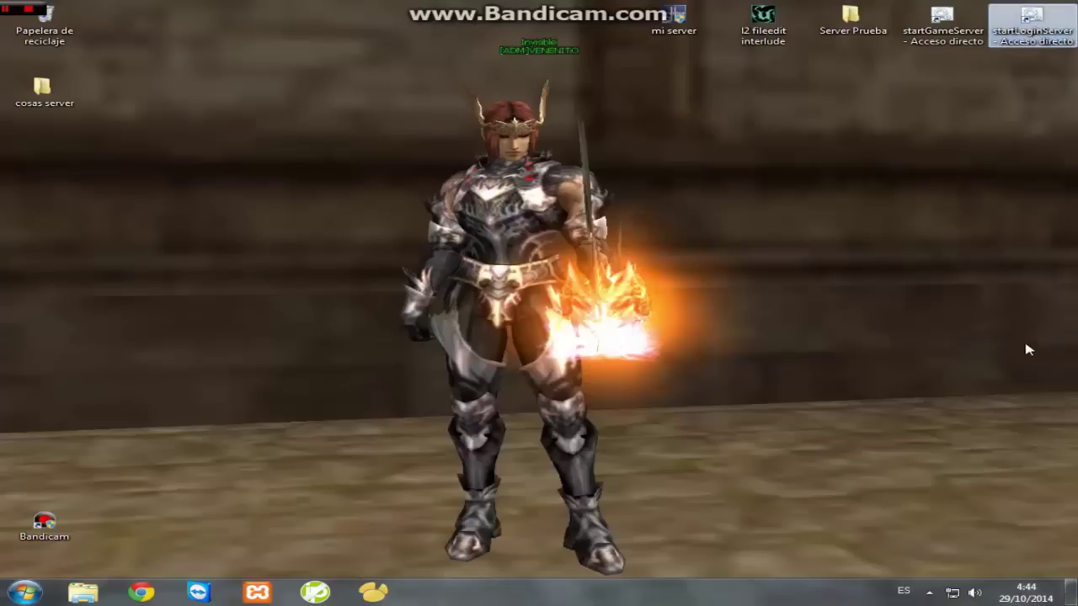
pyautogui.press('Return')
pyautogui.doubleClick(936, 32)
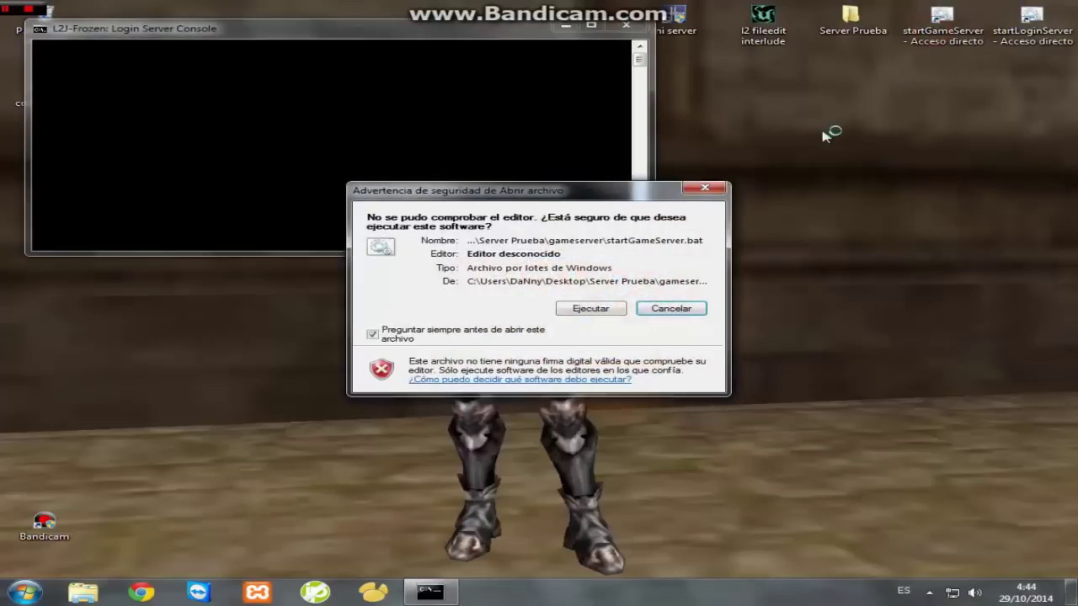
pyautogui.press('Return')
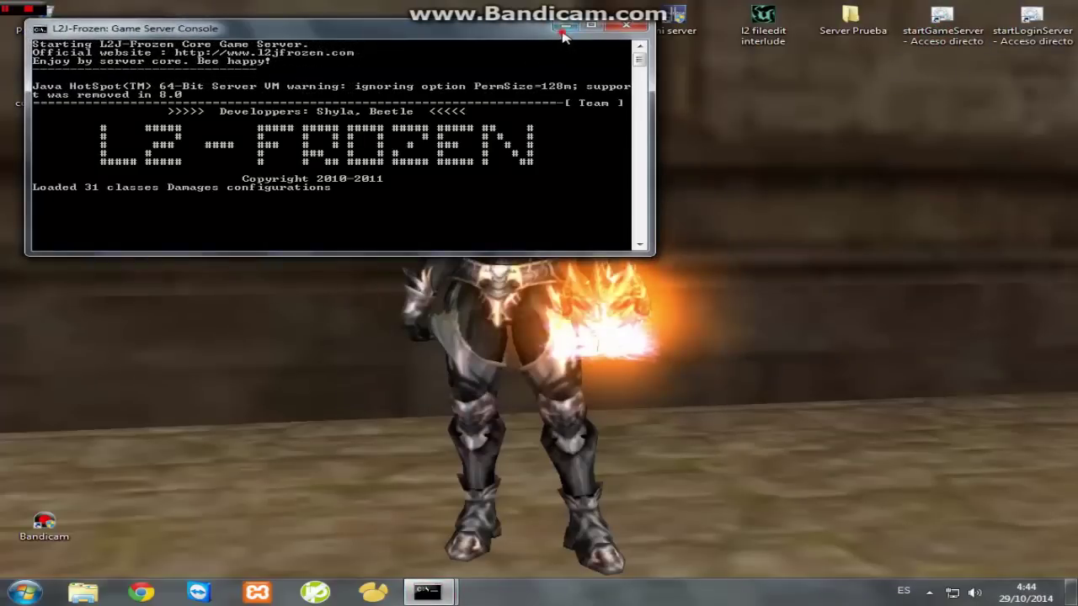
pyautogui.click(565, 28)
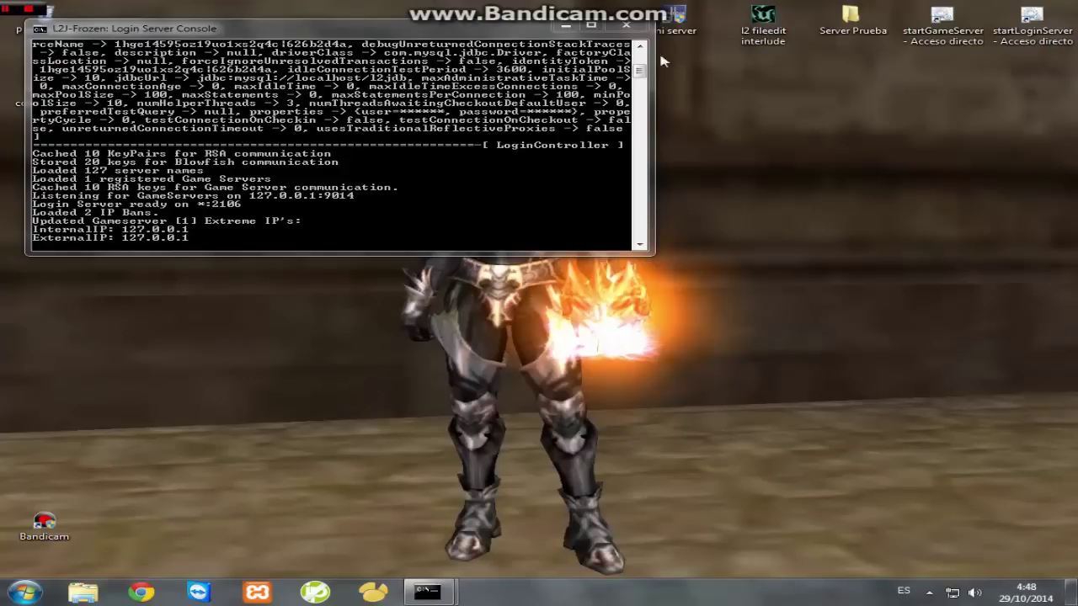
pyautogui.click(567, 27)
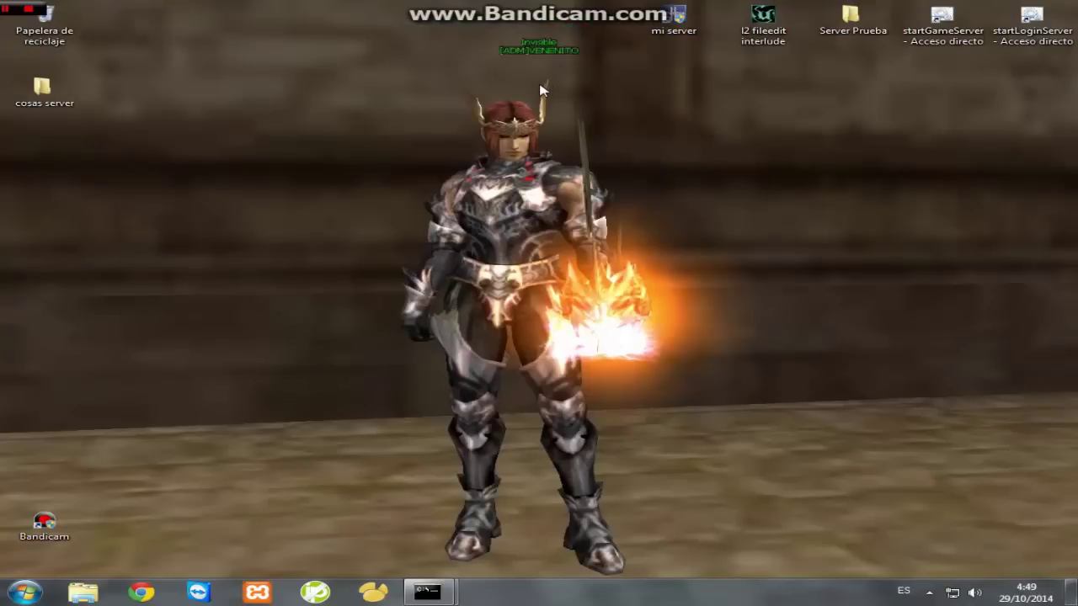
# - Refresh the desktop, restore both consoles with Game Server stacked below Login Server, then minimize them
pyautogui.moveTo(469, 465); pyautogui.dragTo(716, 353)
pyautogui.moveTo(737, 223); pyautogui.dragTo(383, 480)
pyautogui.rightClick(421, 441)
pyautogui.click(447, 298)
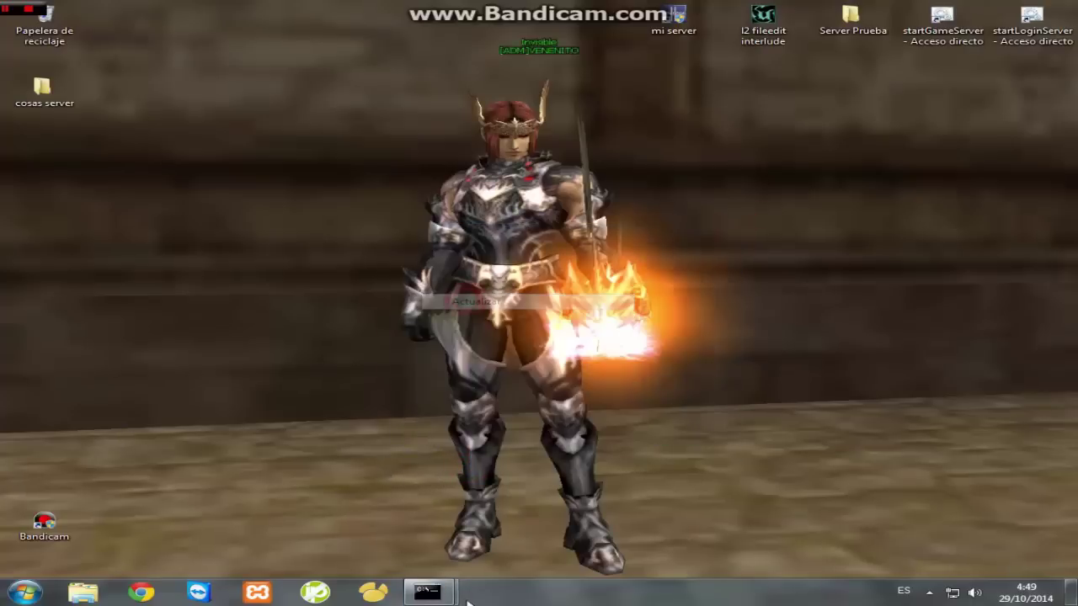
pyautogui.moveTo(427, 592)
pyautogui.click(320, 517)
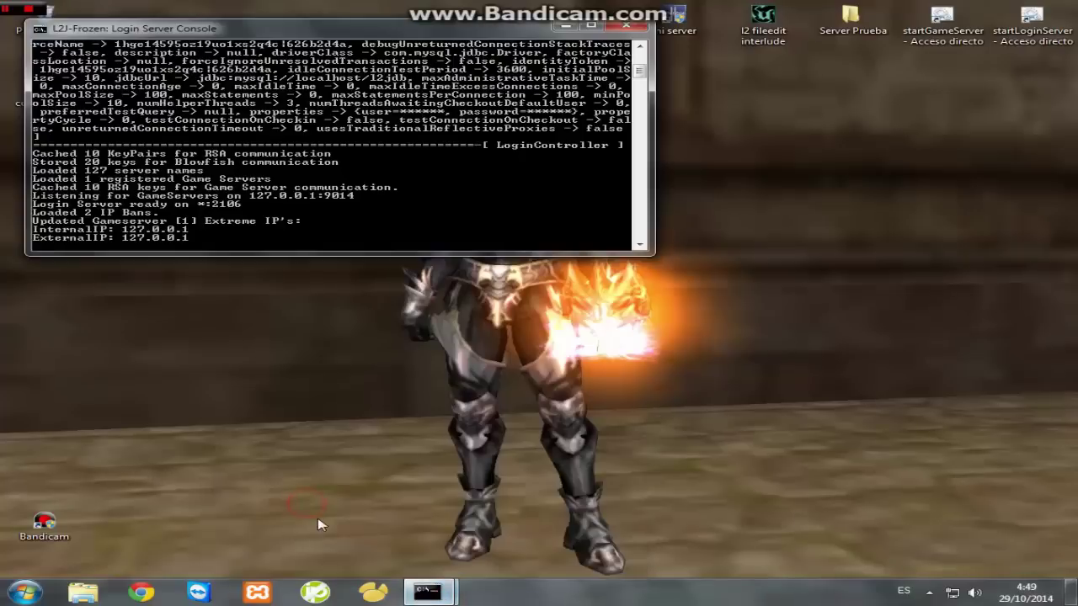
pyautogui.click(459, 530)
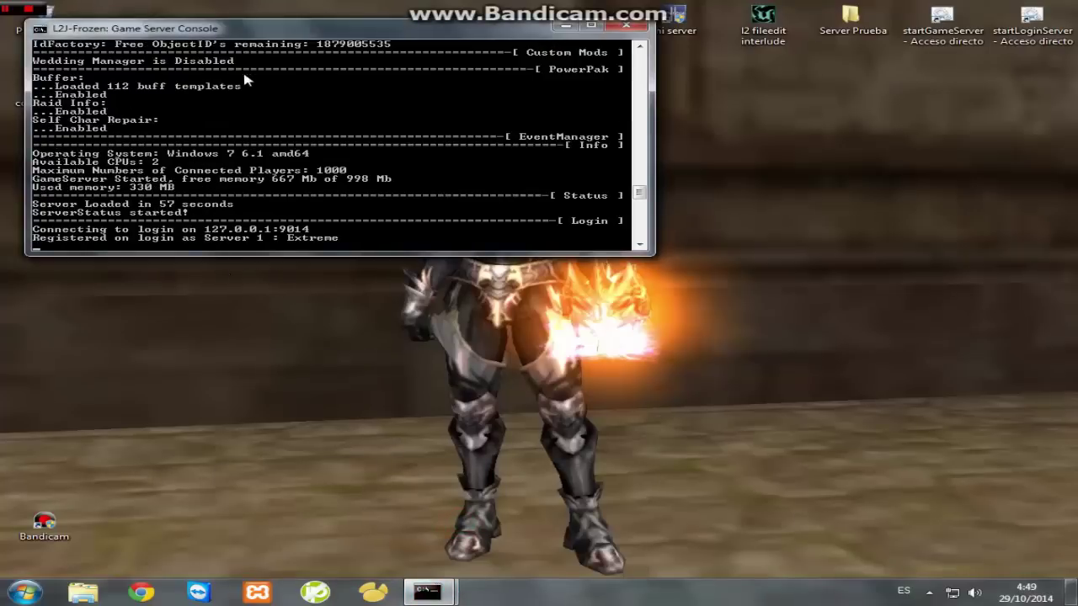
pyautogui.moveTo(289, 22); pyautogui.dragTo(292, 261)
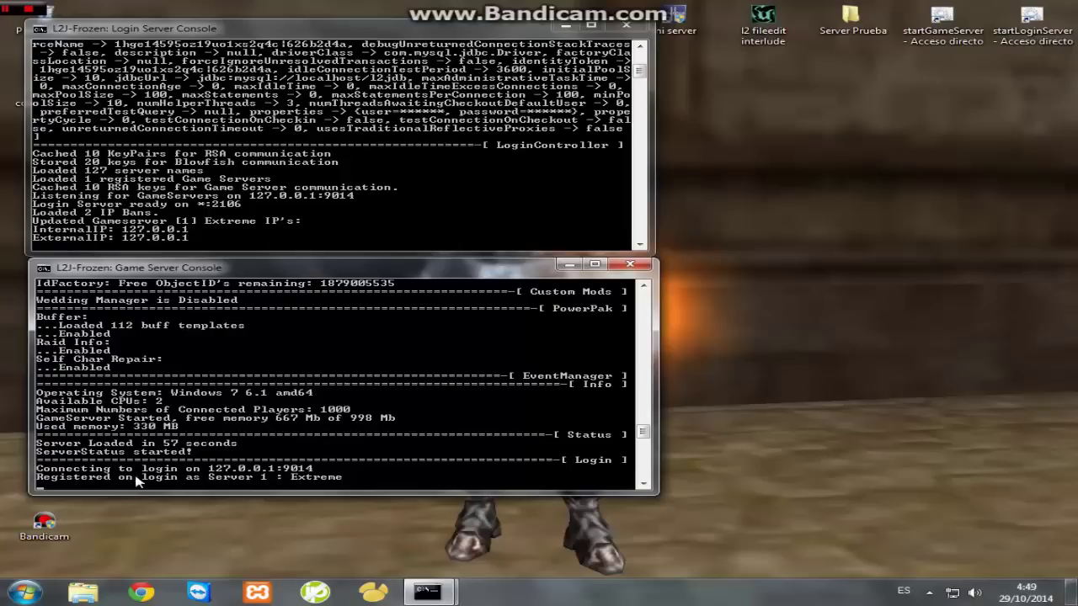
pyautogui.click(569, 265)
pyautogui.click(566, 25)
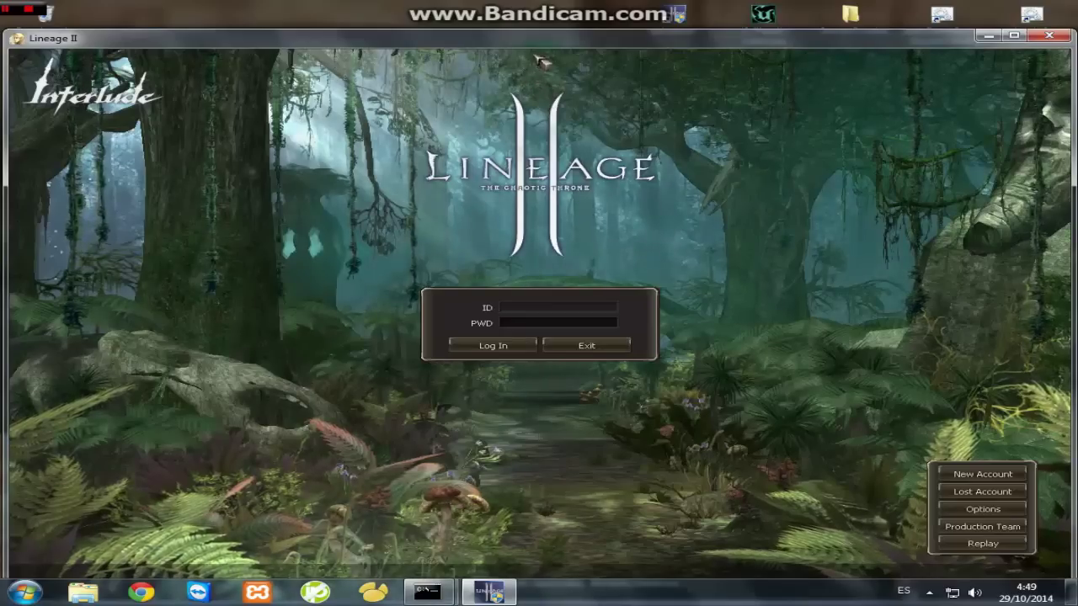
# - Log in with the game account name and password, then enter the L2KillerInsTincT [x75] server
pyautogui.moveTo(534, 44); pyautogui.dragTo(534, 24)
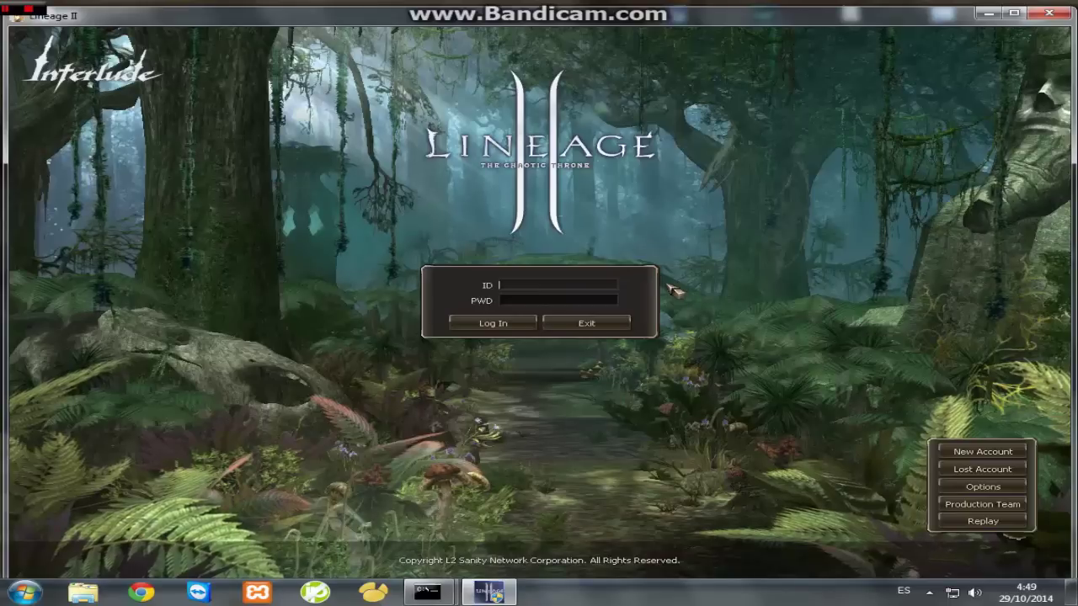
pyautogui.write('admin')
pyautogui.press('Tab')
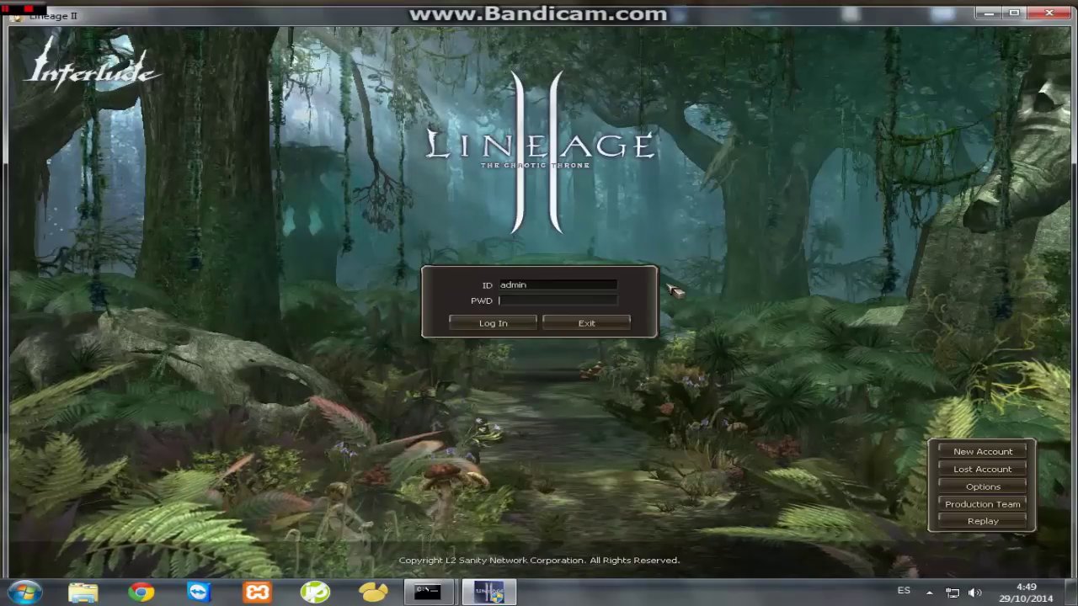
pyautogui.write('***')
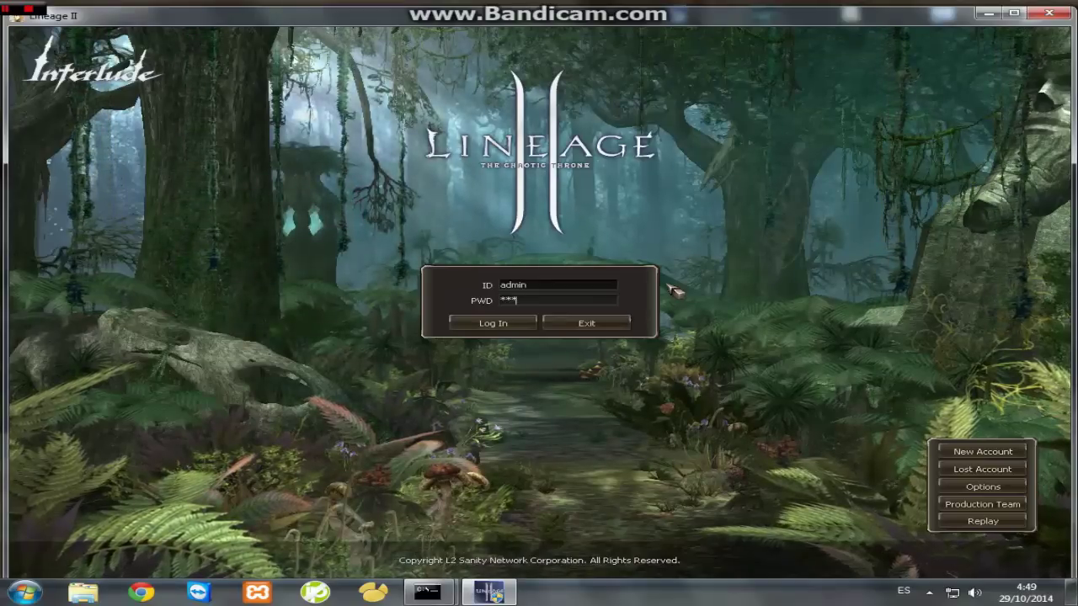
pyautogui.write('*')
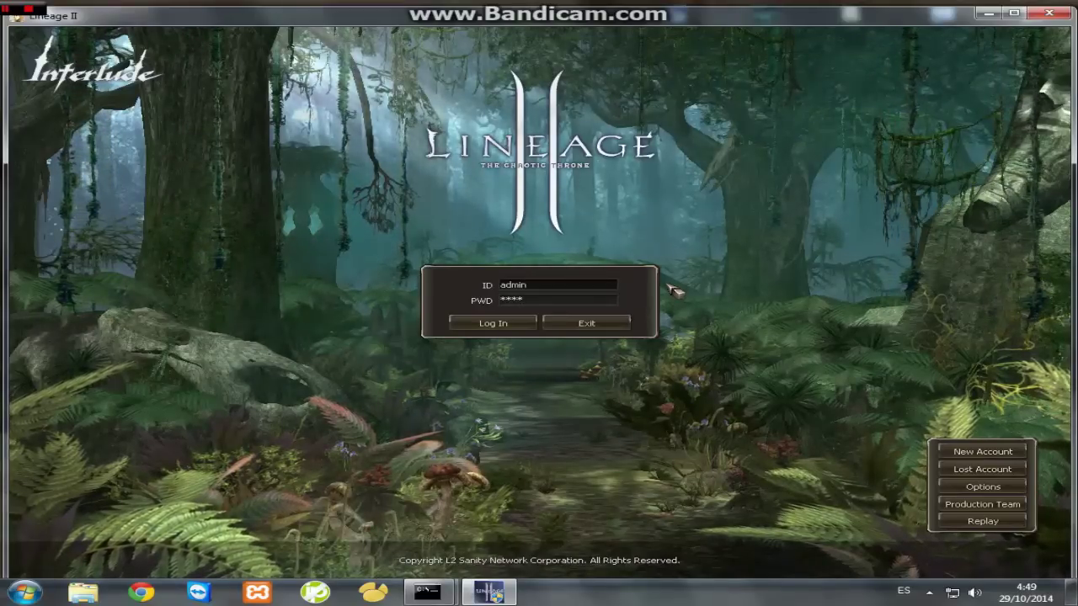
pyautogui.press('Return')
pyautogui.press('Return')
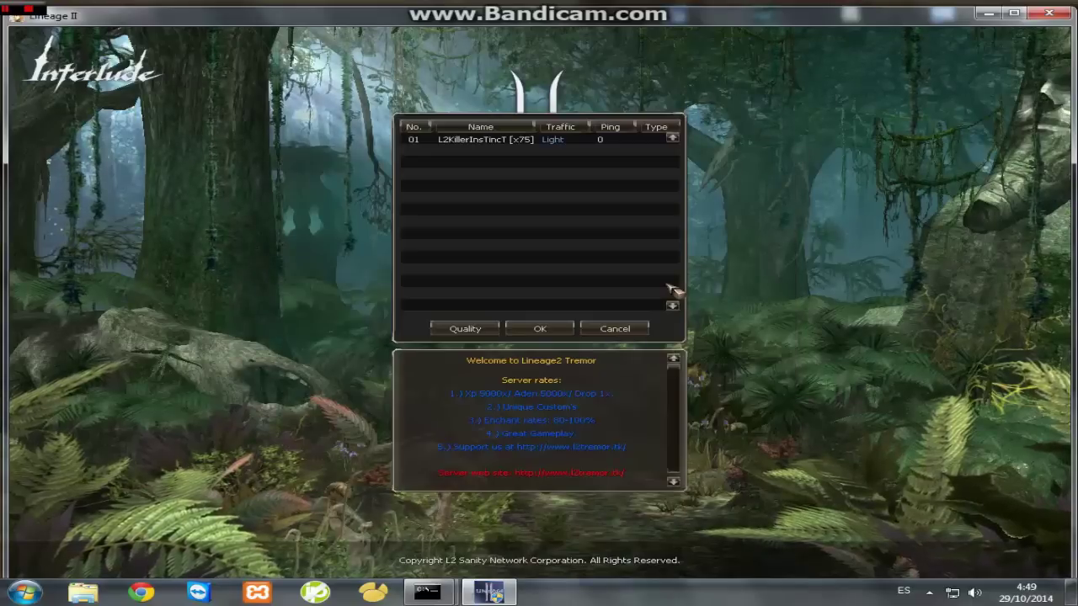
pyautogui.click(513, 143)
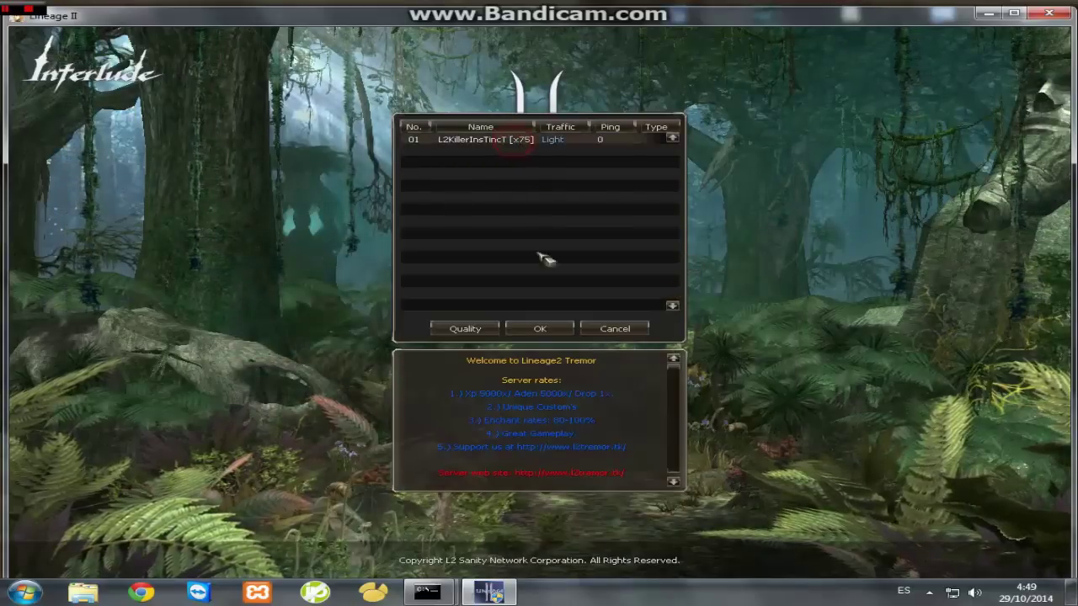
pyautogui.click(540, 328)
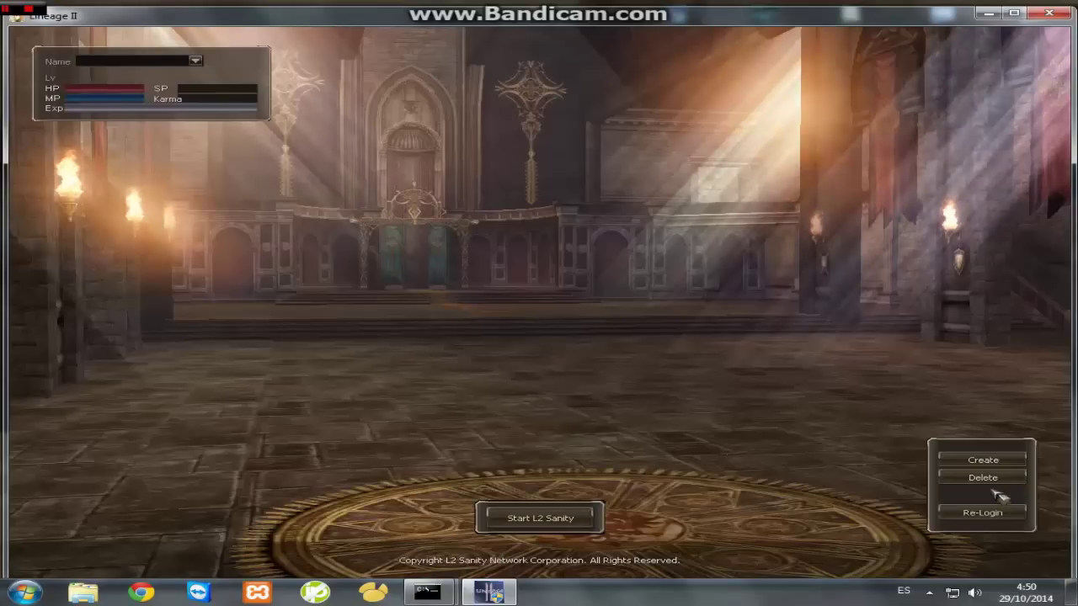
# - Create a Human Fighter character named 'asdsa', then return to the login screen
pyautogui.click(983, 460)
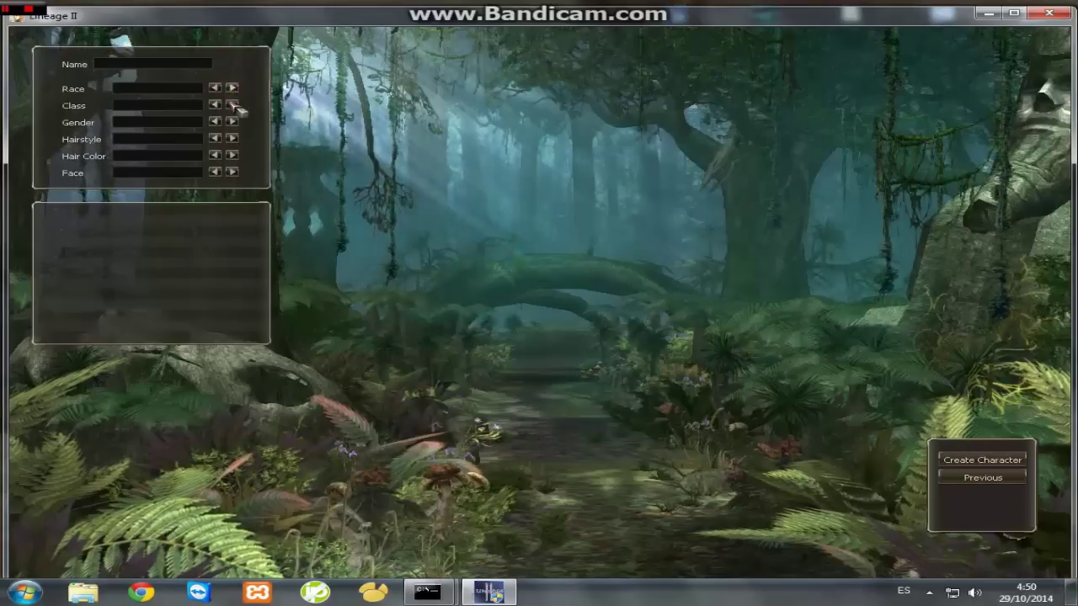
pyautogui.click(234, 172)
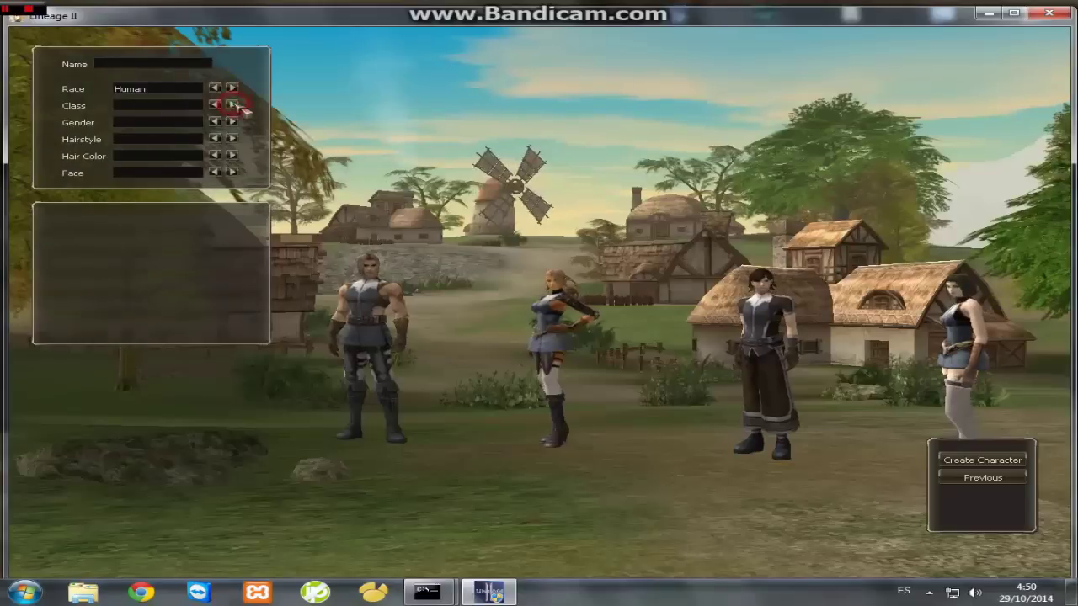
pyautogui.click(232, 104)
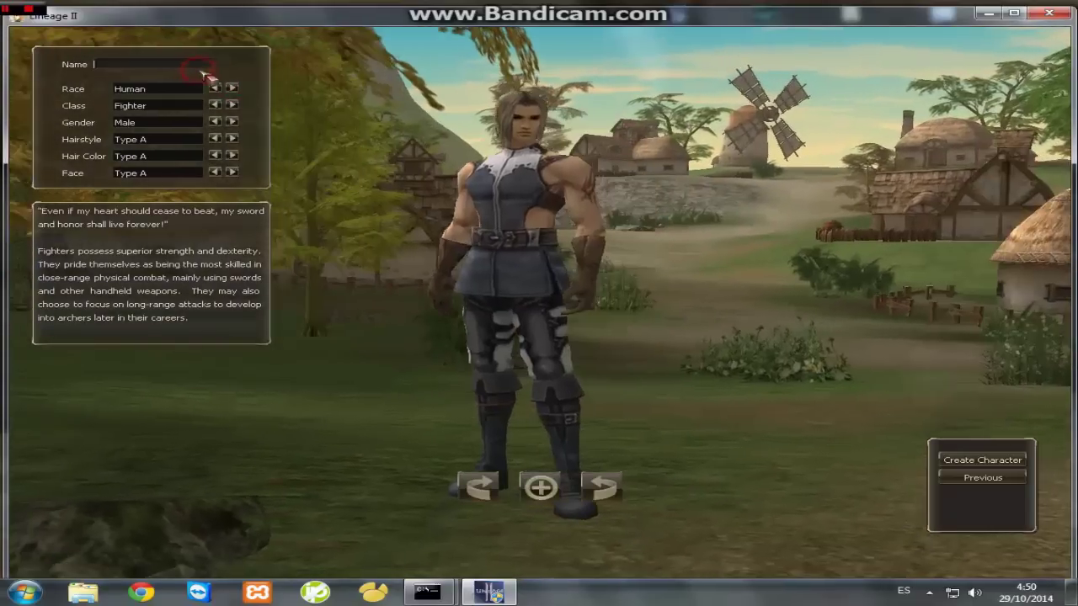
pyautogui.click(202, 66)
pyautogui.write('asdsa')
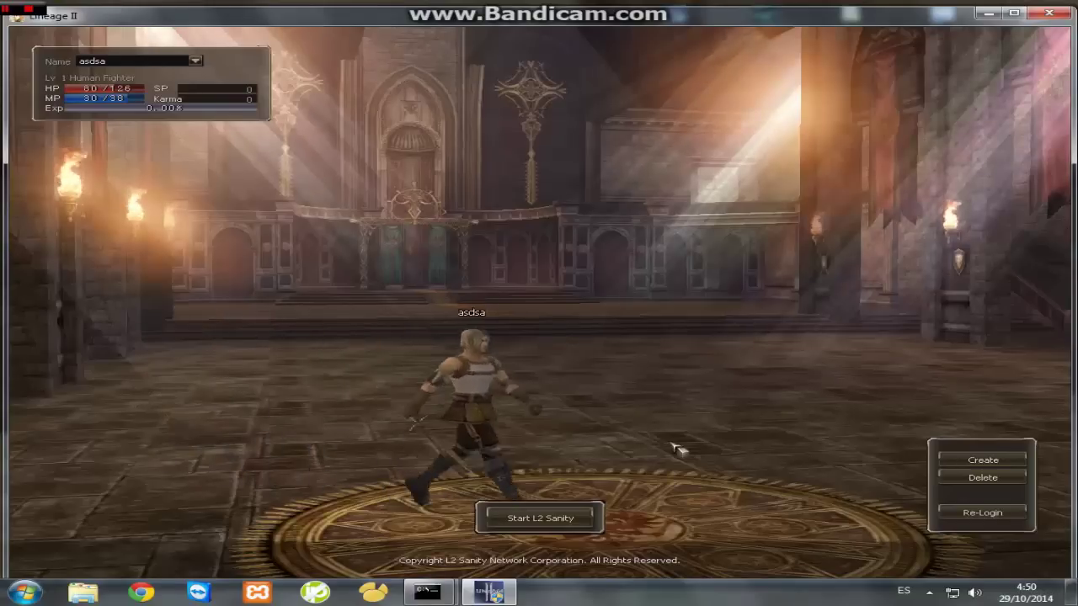
pyautogui.click(997, 517)
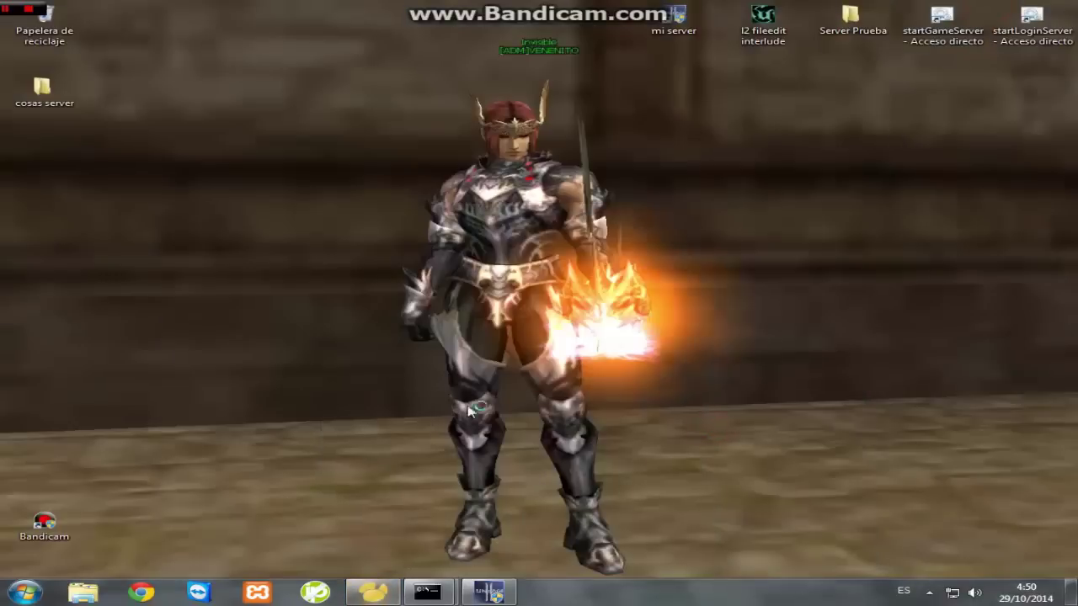
# - Continue Navicat on the trial, open localhost's l2jdb database and inspect the custom_npc table
pyautogui.click(488, 362)
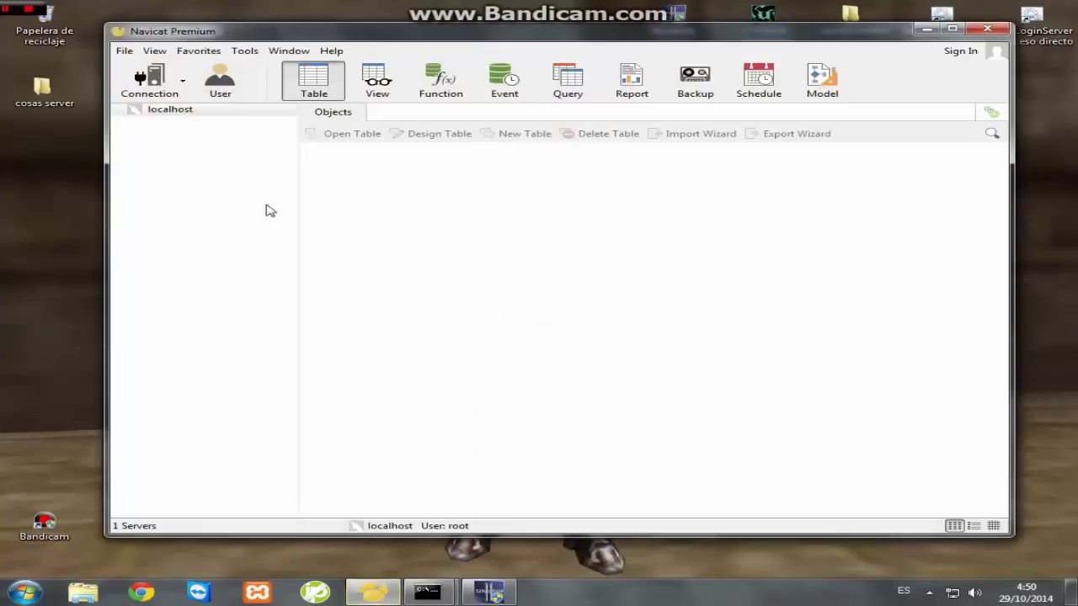
pyautogui.doubleClick(172, 109)
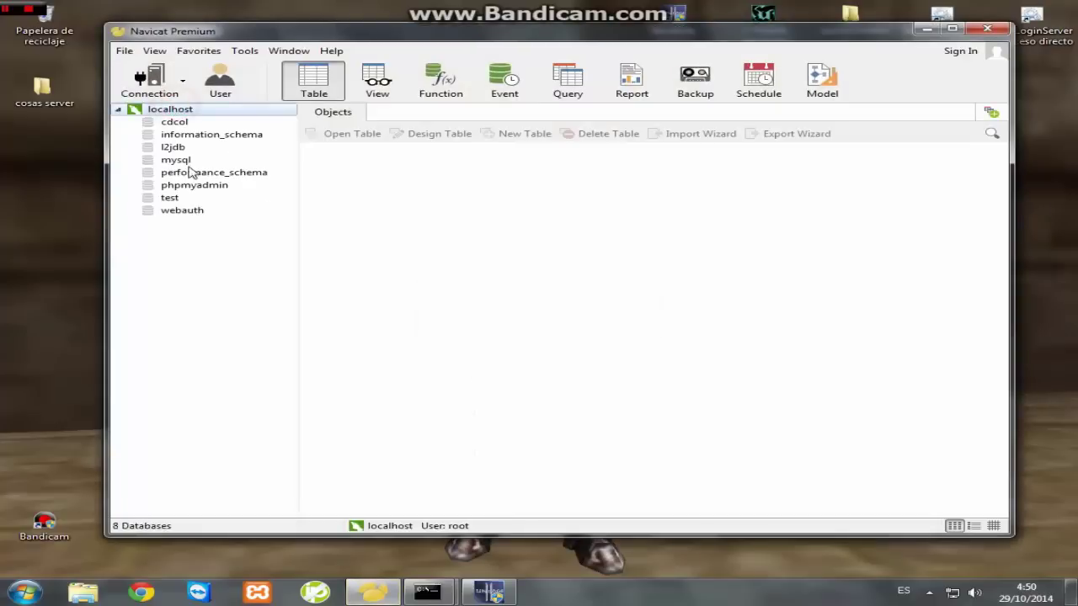
pyautogui.doubleClick(173, 148)
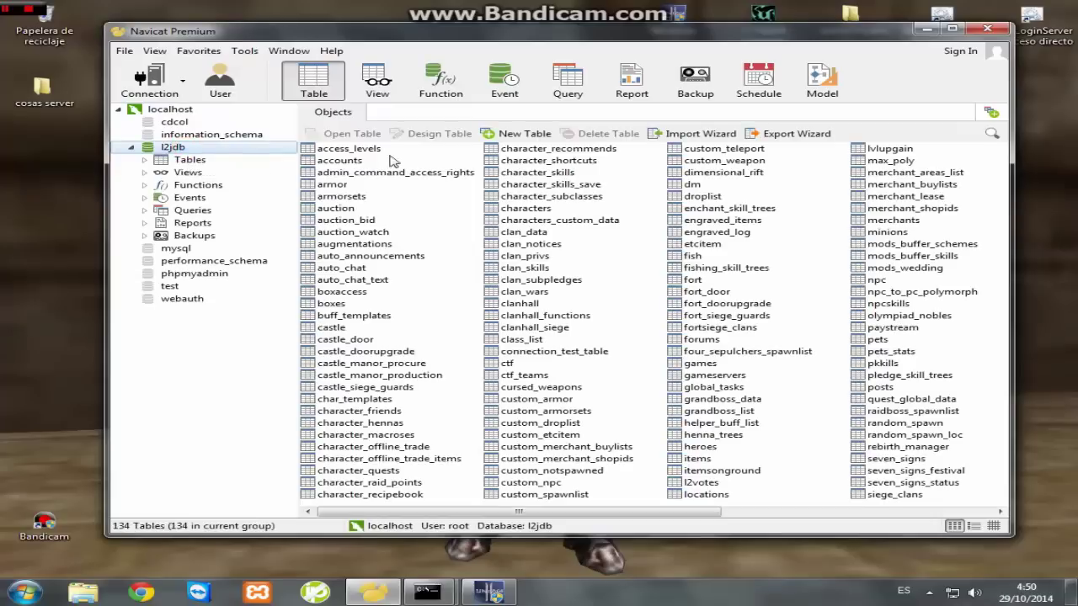
pyautogui.moveTo(688, 514); pyautogui.dragTo(552, 486)
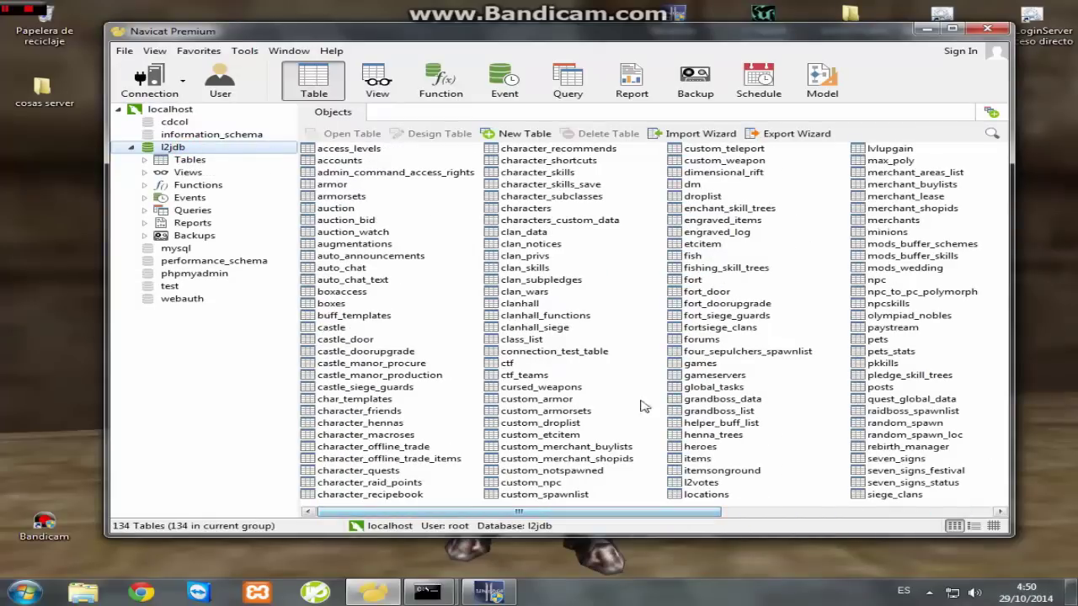
pyautogui.doubleClick(516, 484)
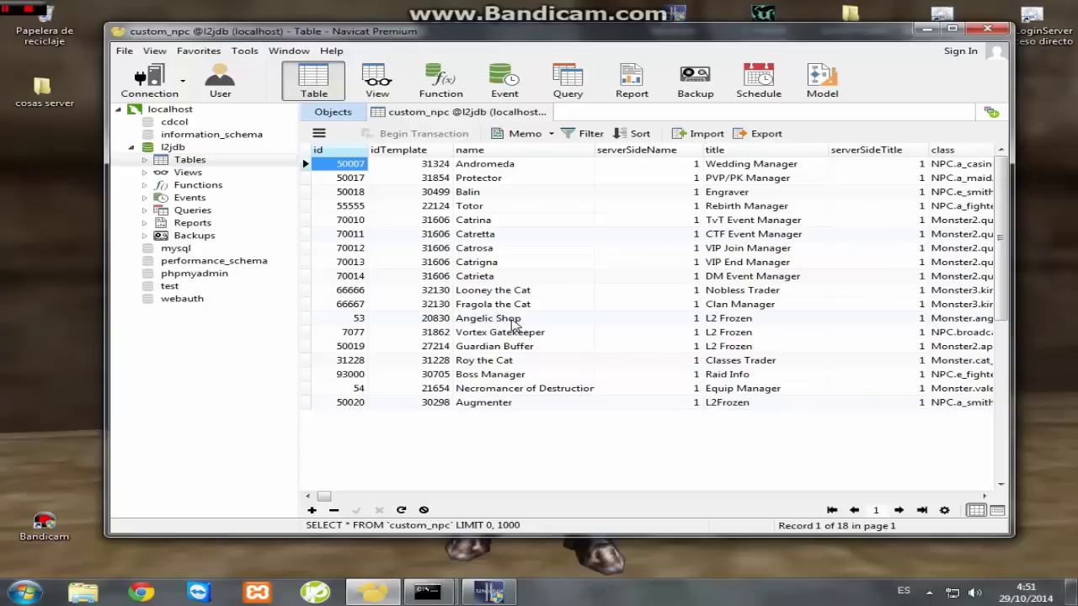
pyautogui.hotkey('ctrl', 'w')
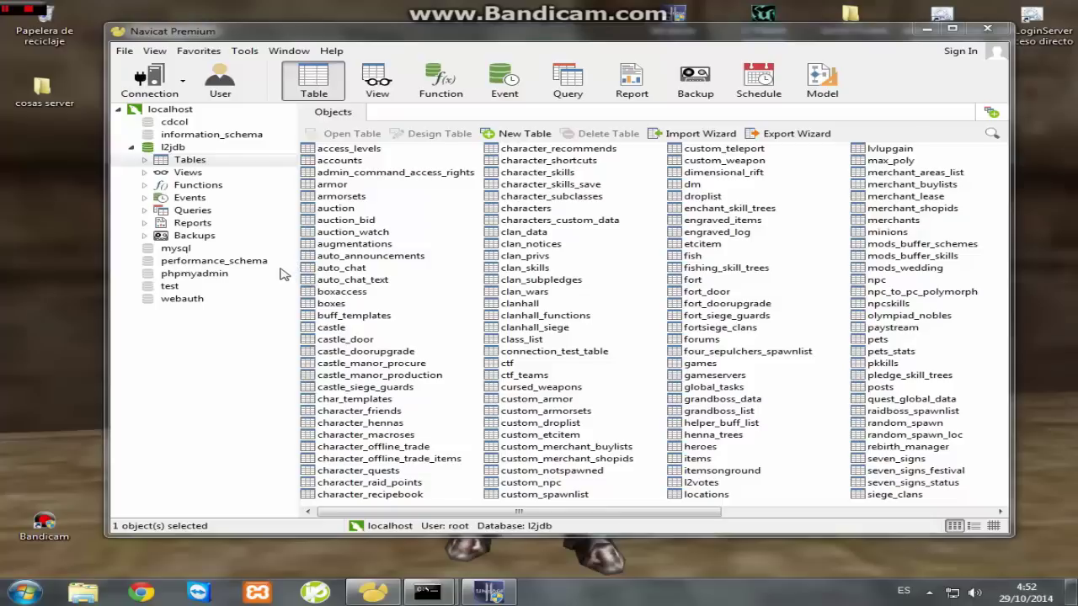
# - Set the account's access_level to 1 in the accounts table and save the change
pyautogui.doubleClick(543, 483)
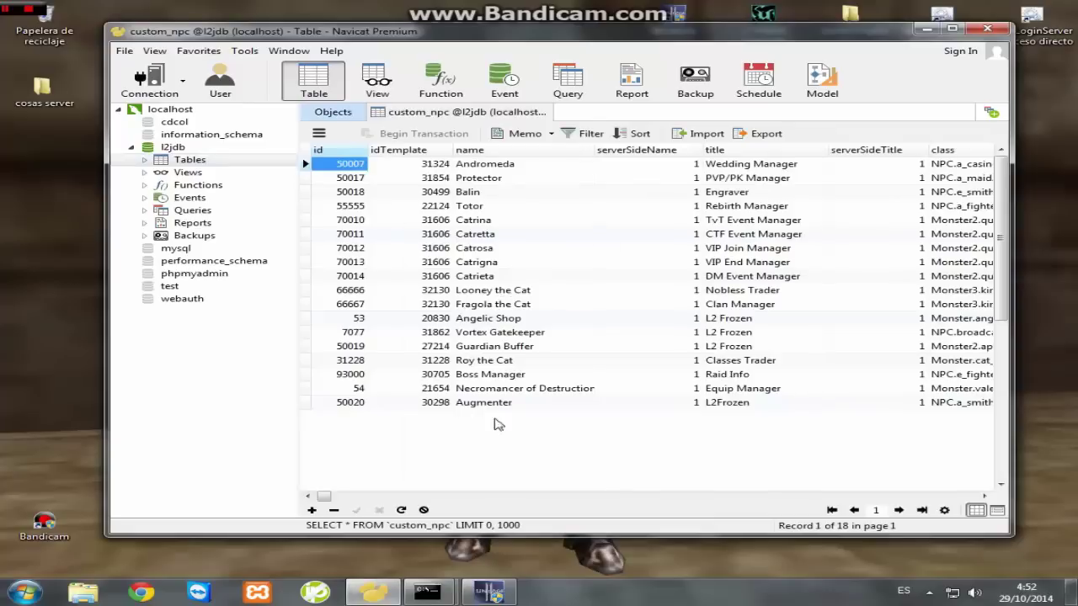
pyautogui.click(540, 112)
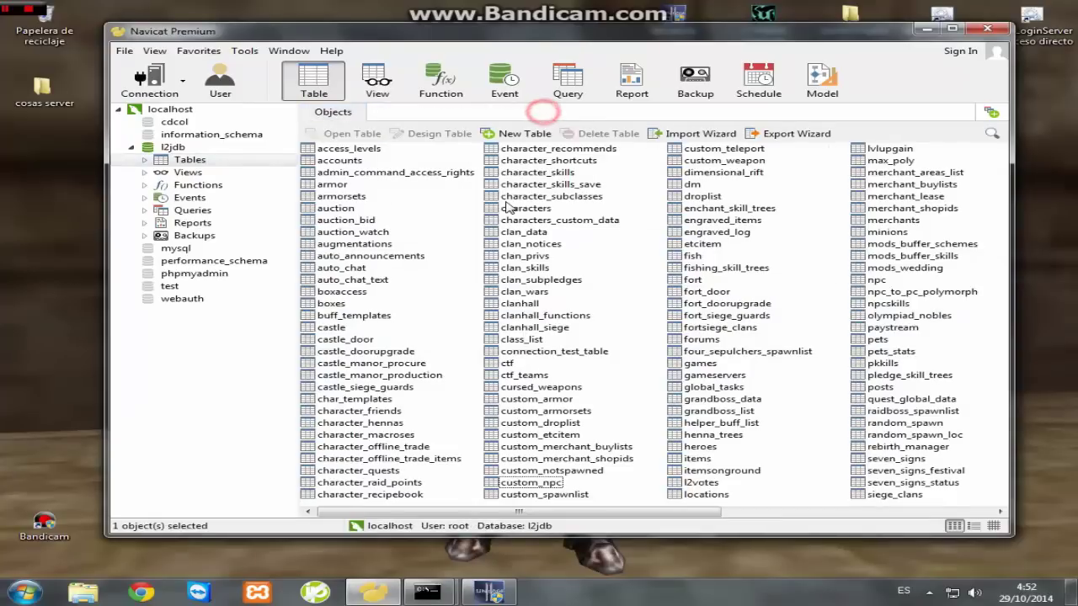
pyautogui.doubleClick(340, 160)
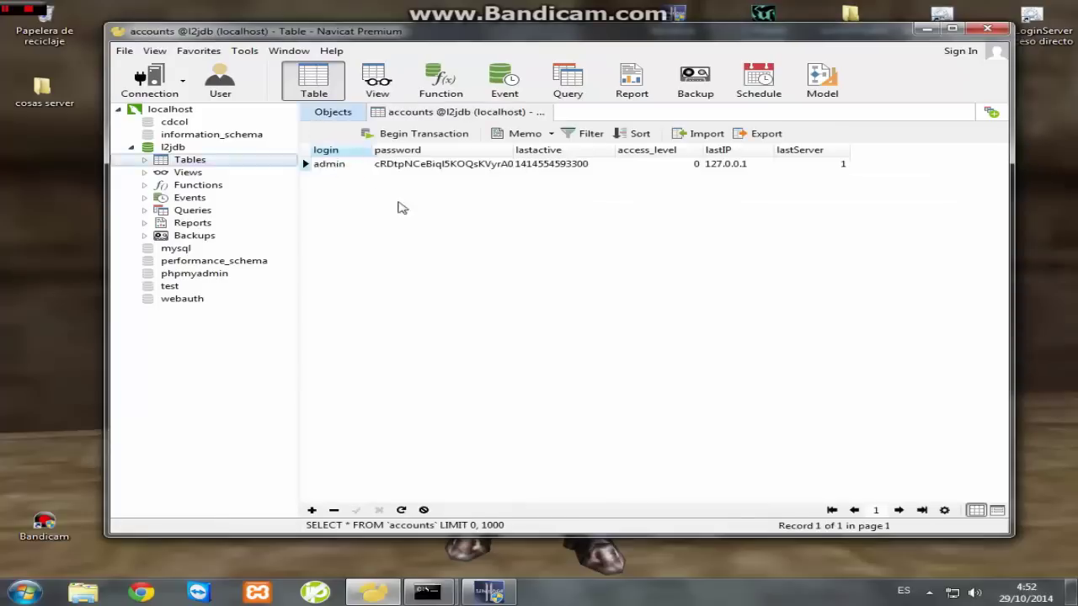
pyautogui.click(637, 165)
pyautogui.press('BackSpace')
pyautogui.write('1')
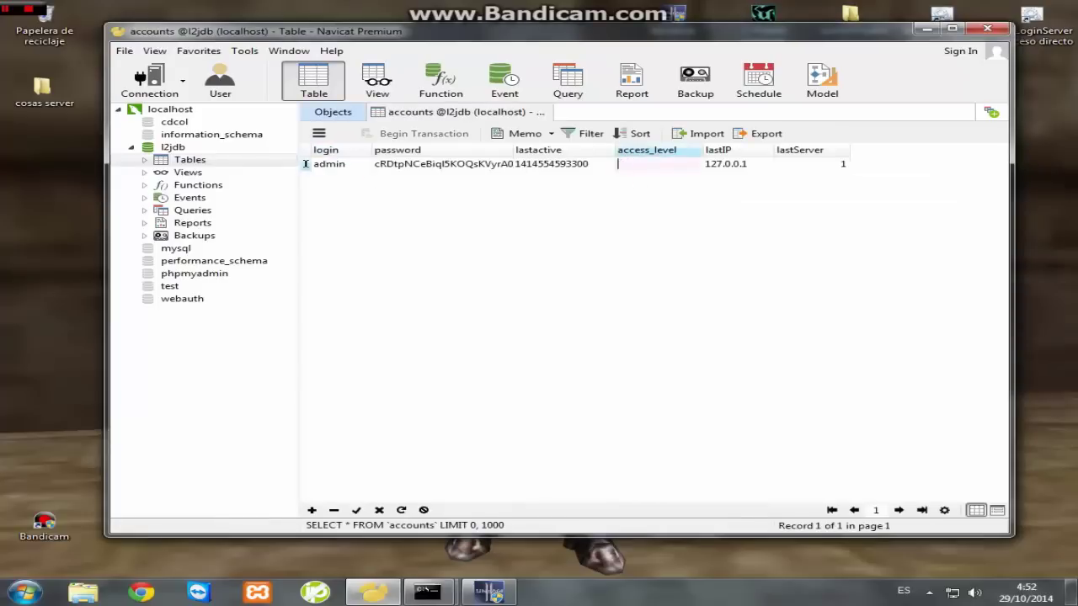
pyautogui.click(560, 249)
pyautogui.click(545, 113)
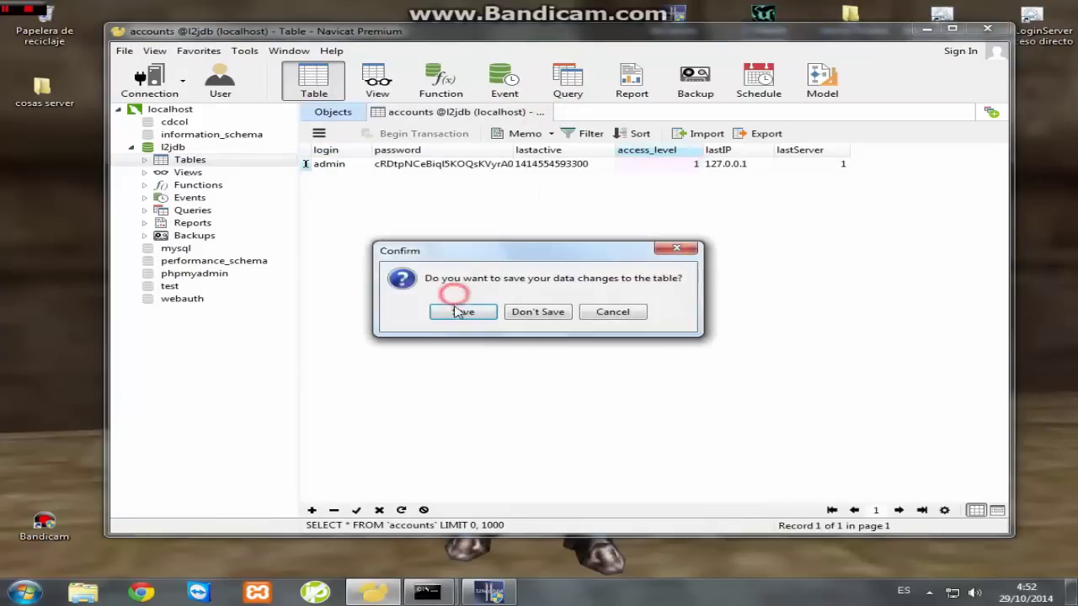
pyautogui.click(455, 377)
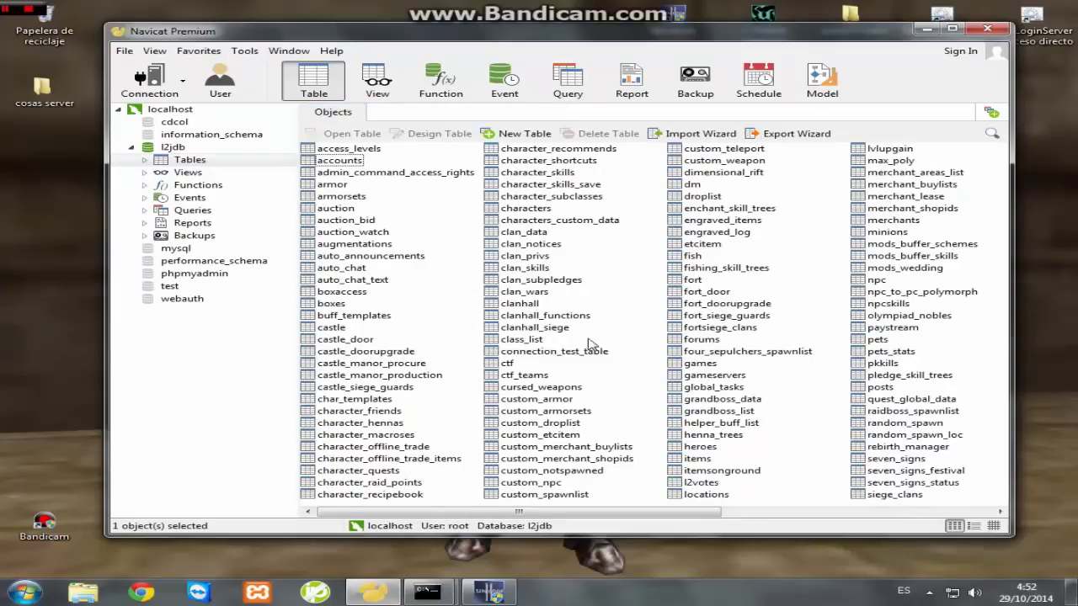
# - Rename the character to '[ADM]Tutoriales' in the characters table
pyautogui.doubleClick(529, 208)
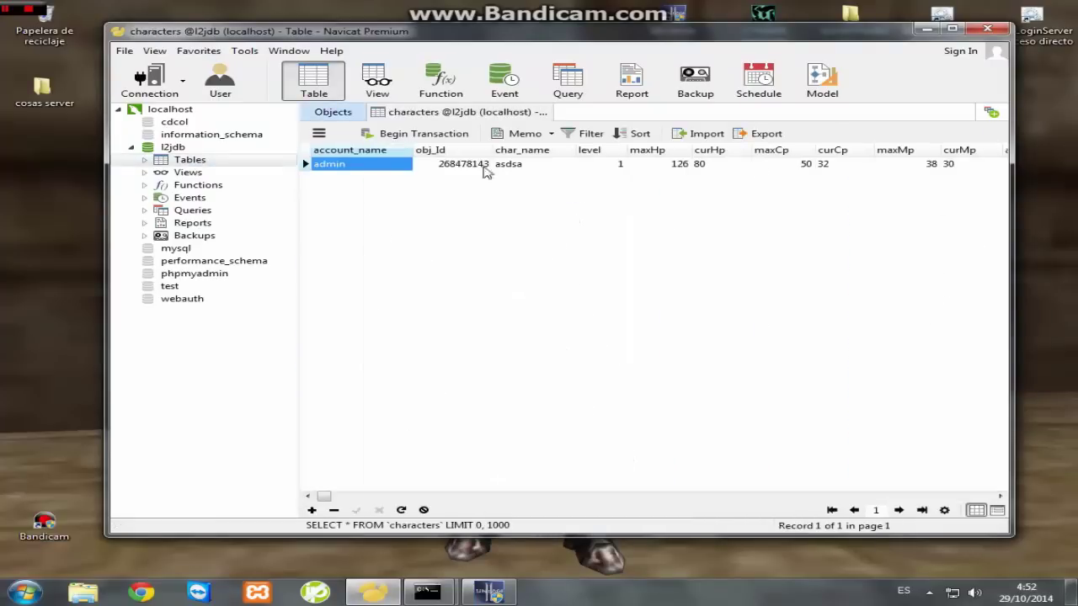
pyautogui.doubleClick(510, 166)
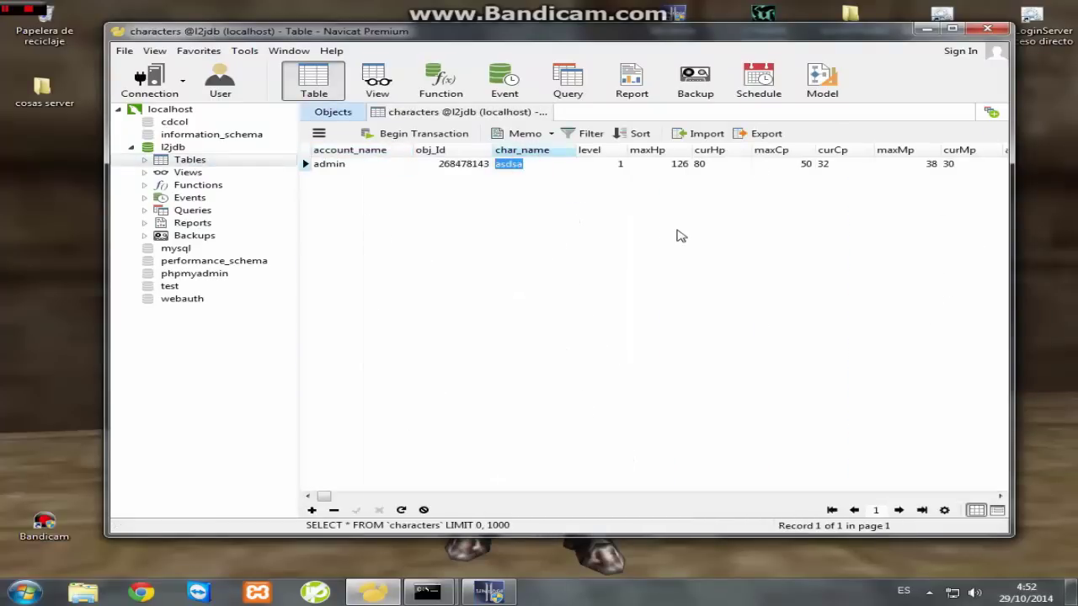
pyautogui.press('BackSpace')
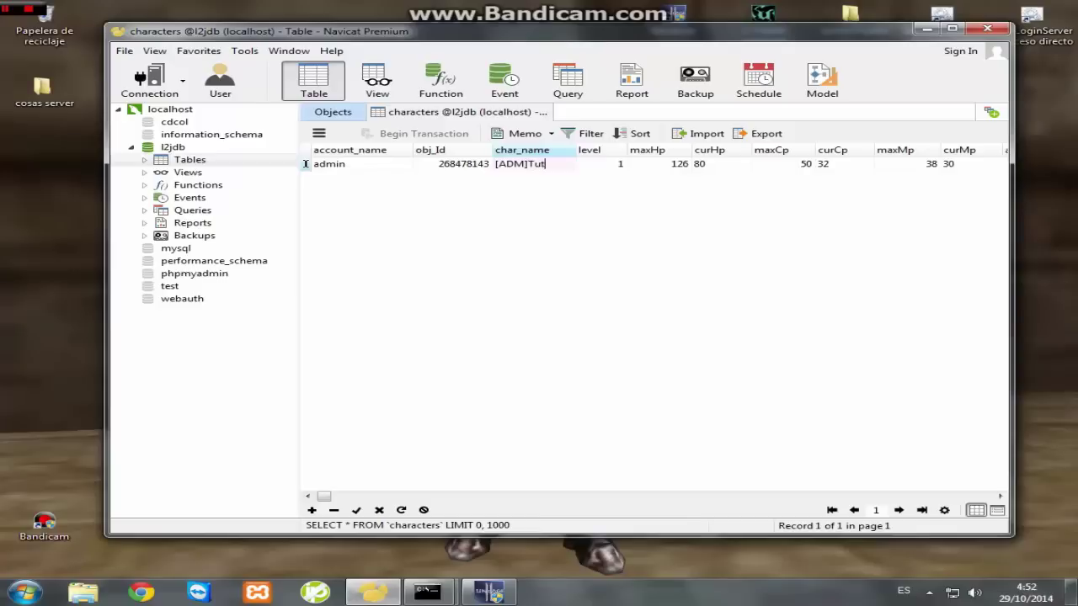
pyautogui.write('[ADM]Tutoriales')
pyautogui.click(681, 231)
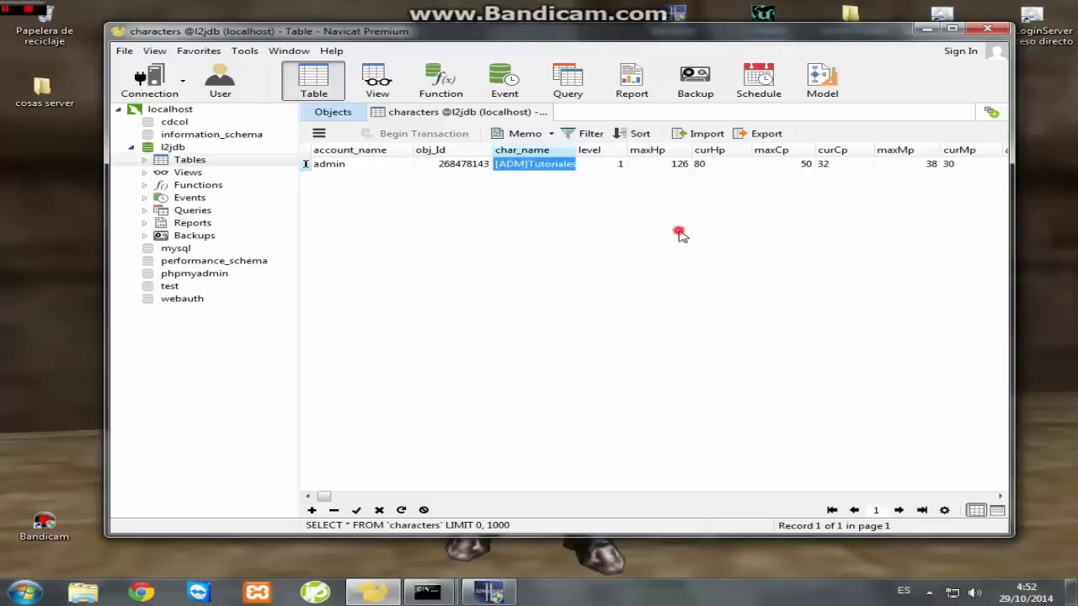
pyautogui.doubleClick(602, 167)
pyautogui.press('BackSpace')
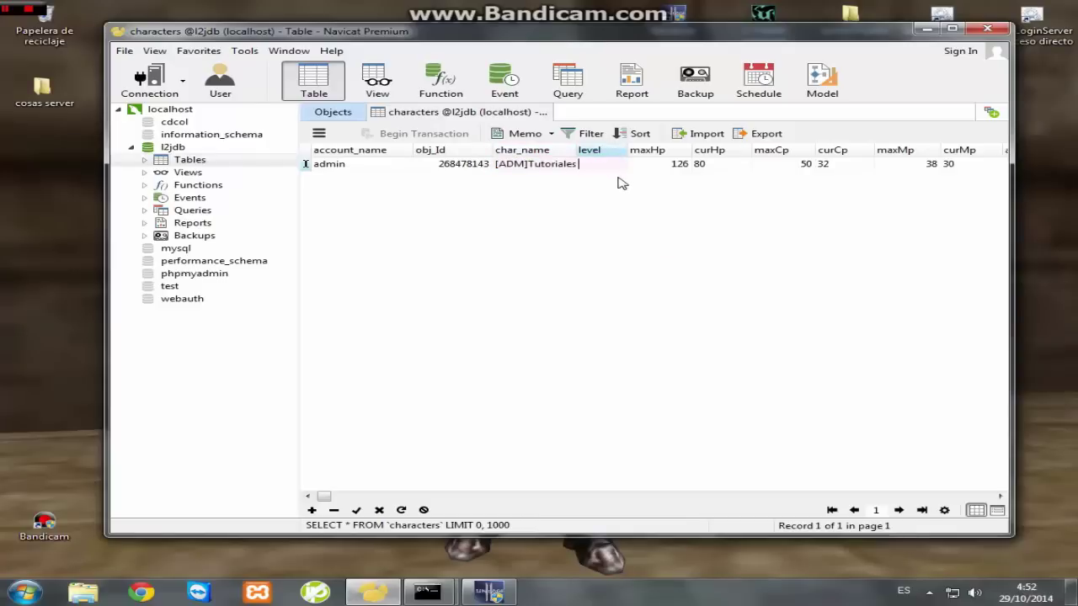
pyautogui.press('Tab')
# - Set the character's accesslevel to 1 and save the characters table
pyautogui.moveTo(324, 496); pyautogui.dragTo(745, 503)
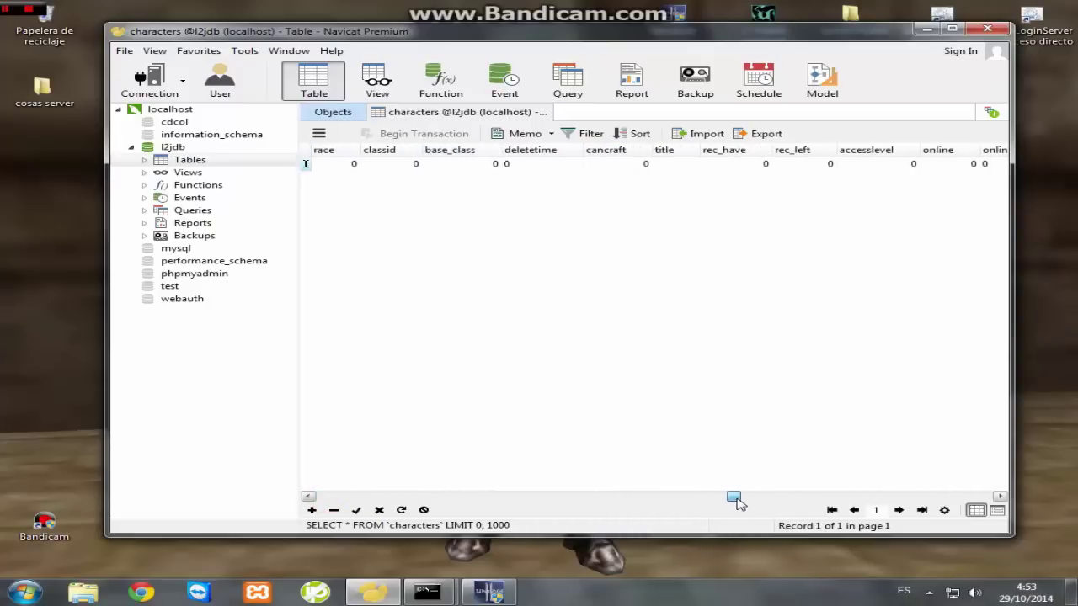
pyautogui.click(876, 163)
pyautogui.write('1')
pyautogui.click(804, 250)
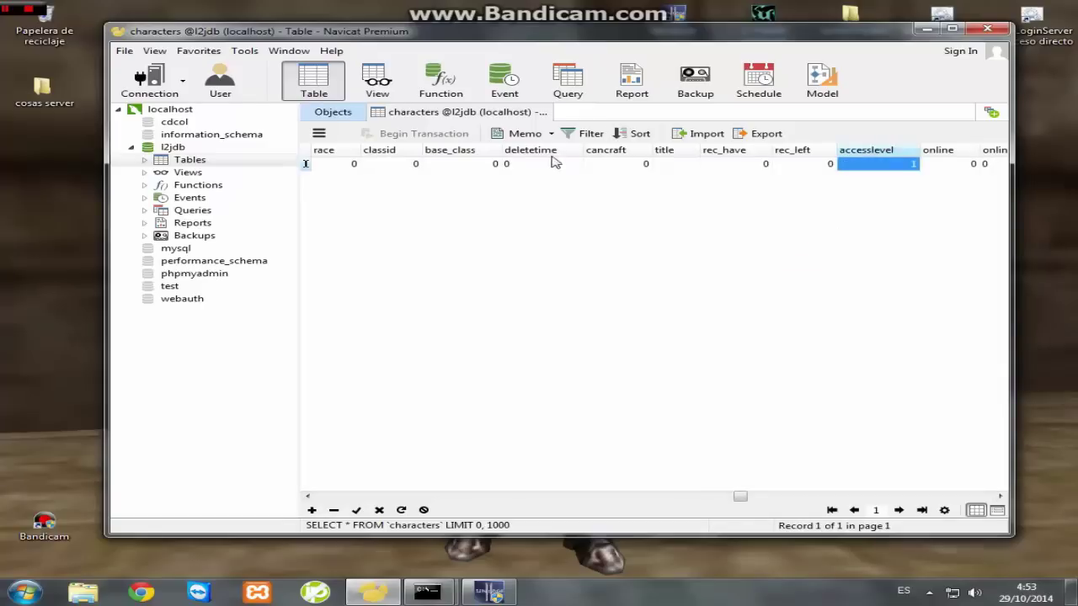
pyautogui.click(544, 112)
pyautogui.click(464, 311)
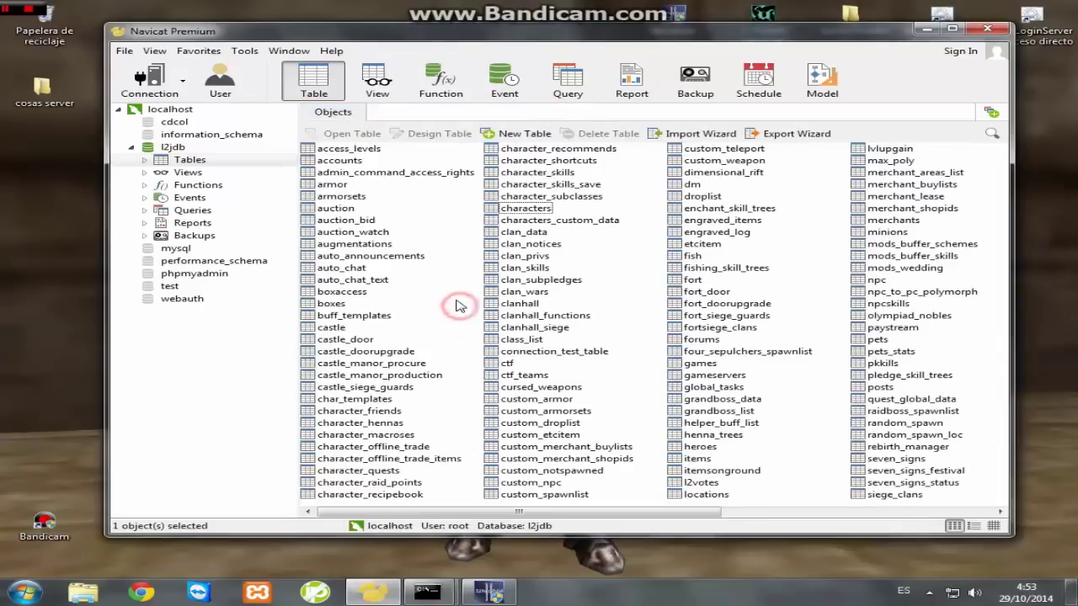
# - Check the access_levels table's six levels, then close it and exit Navicat
pyautogui.doubleClick(371, 149)
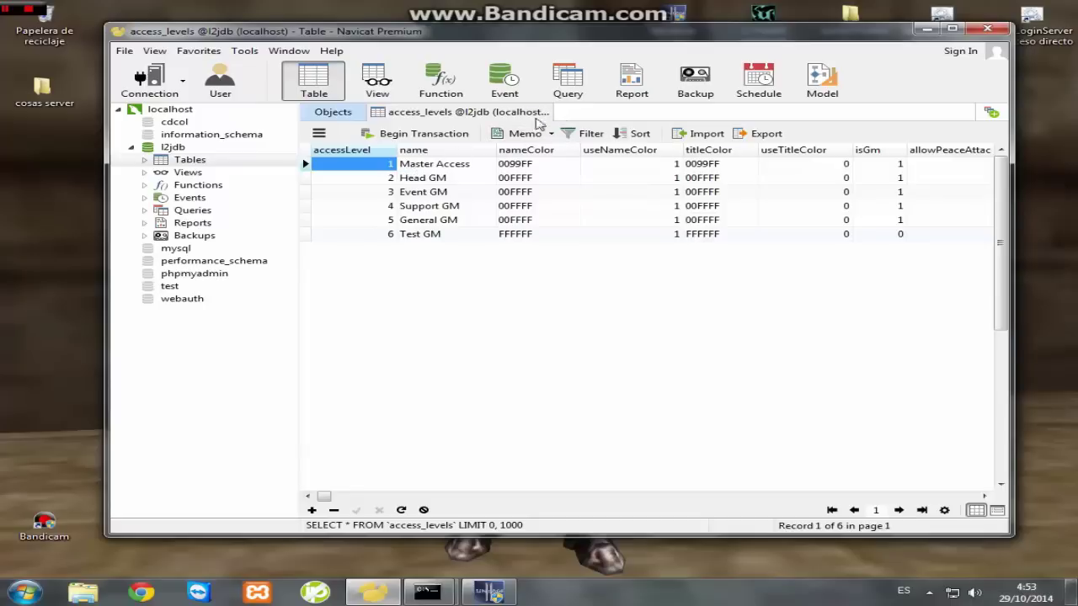
pyautogui.click(546, 113)
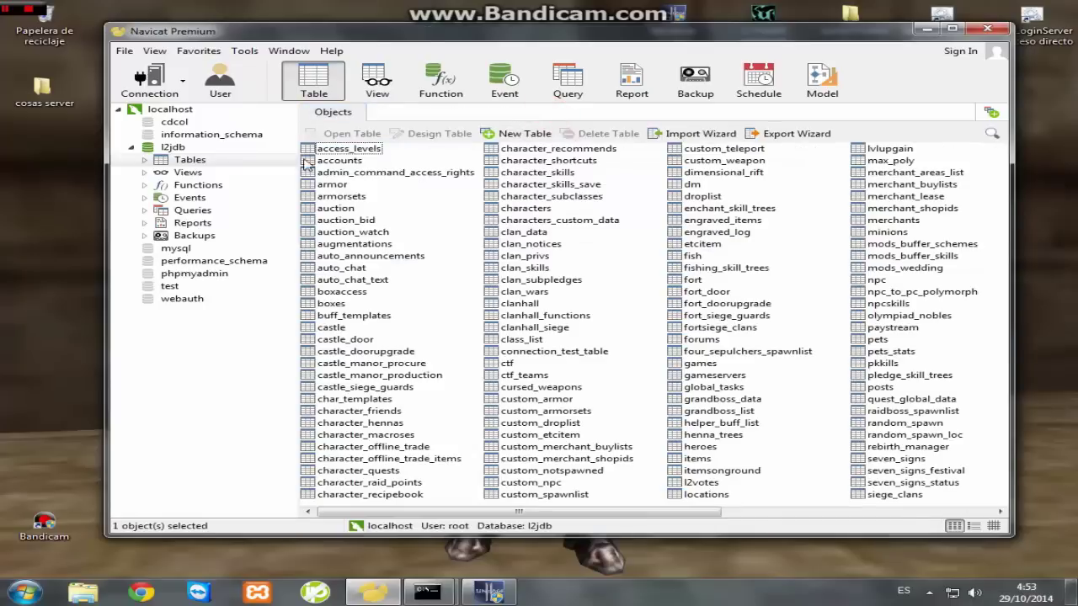
pyautogui.click(987, 29)
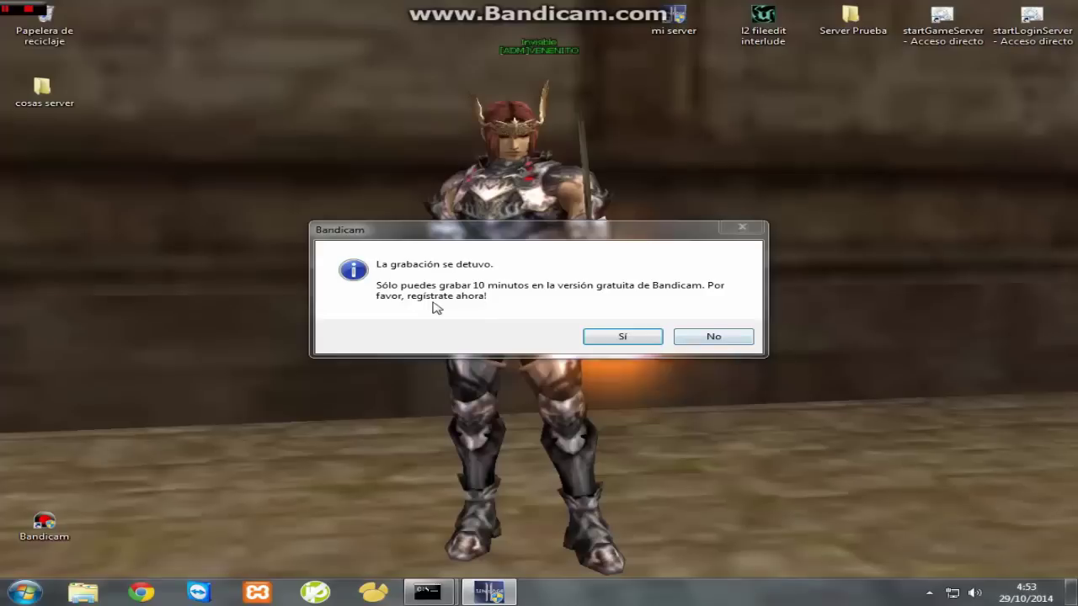
# - Restore Lineage II, log in with the account password, accept the agreement and enter as [ADM]Tutoriales
pyautogui.click(717, 338)
pyautogui.moveTo(720, 348); pyautogui.dragTo(640, 409)
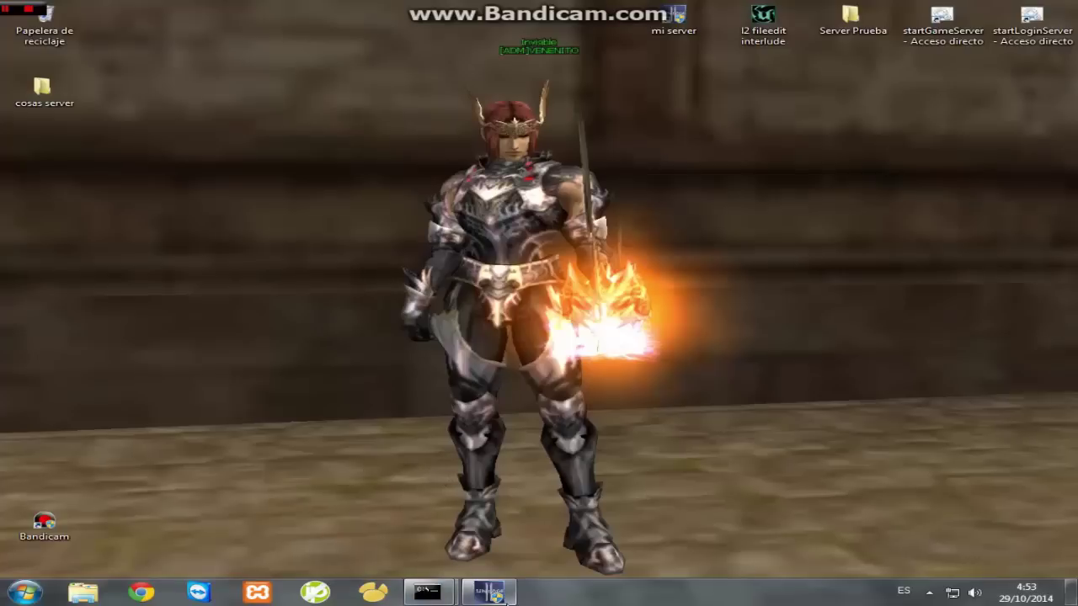
pyautogui.moveTo(502, 595)
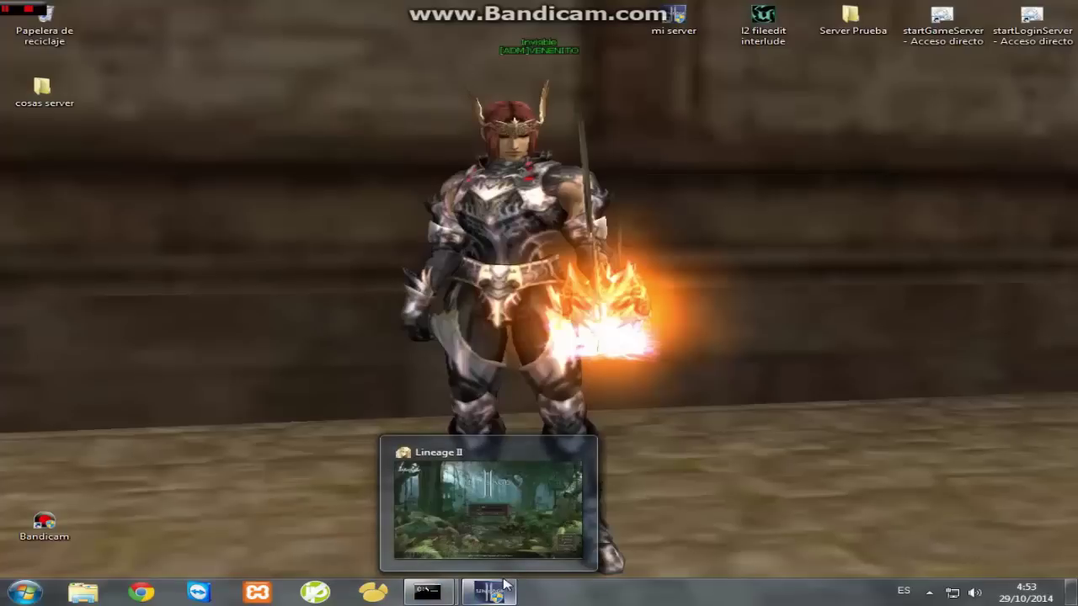
pyautogui.moveTo(438, 538)
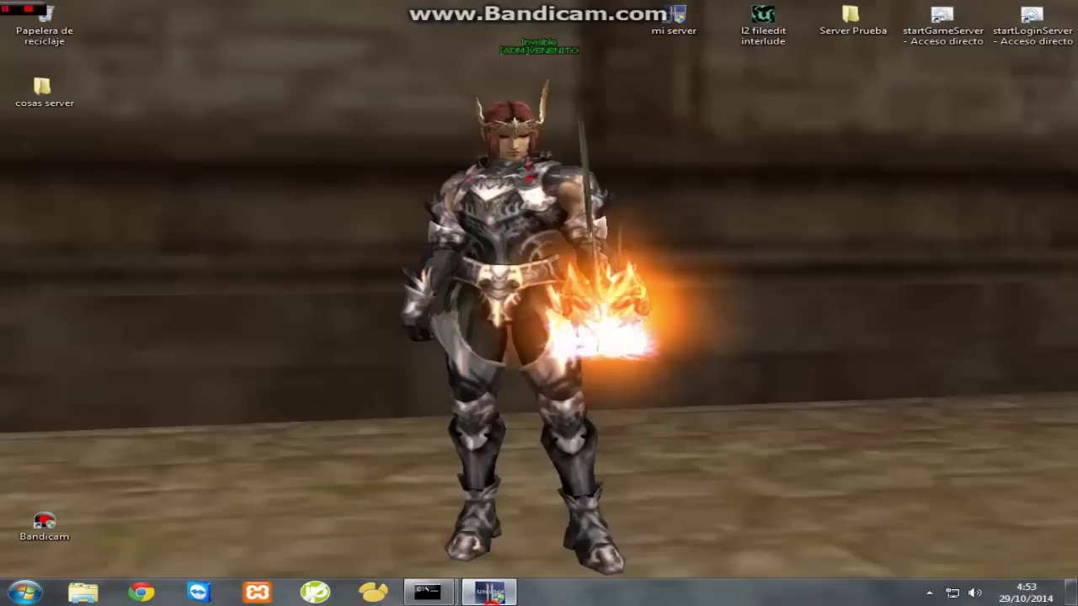
pyautogui.click(492, 593)
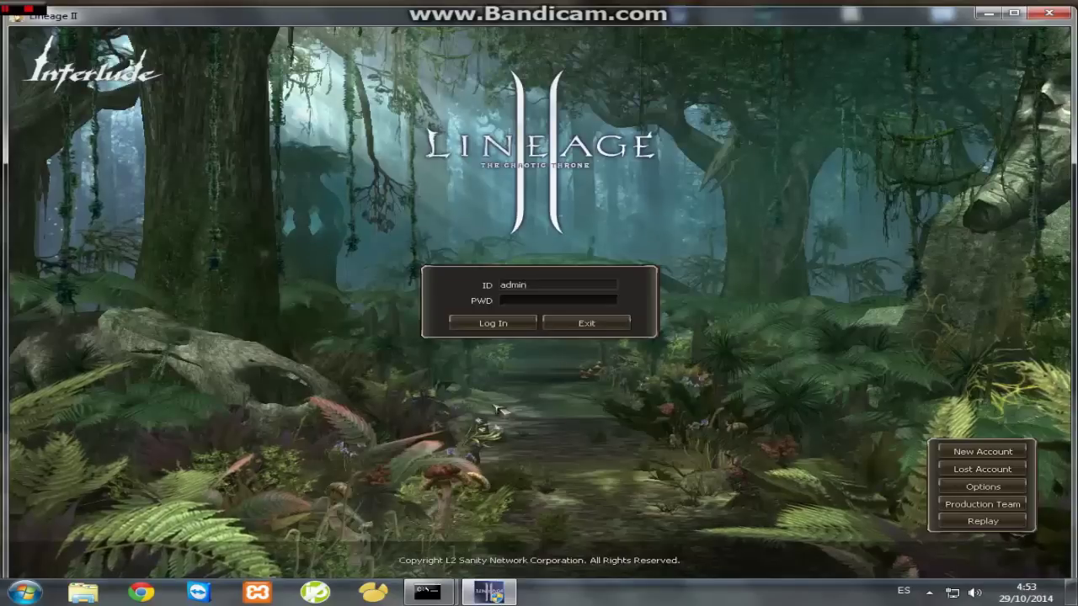
pyautogui.click(524, 305)
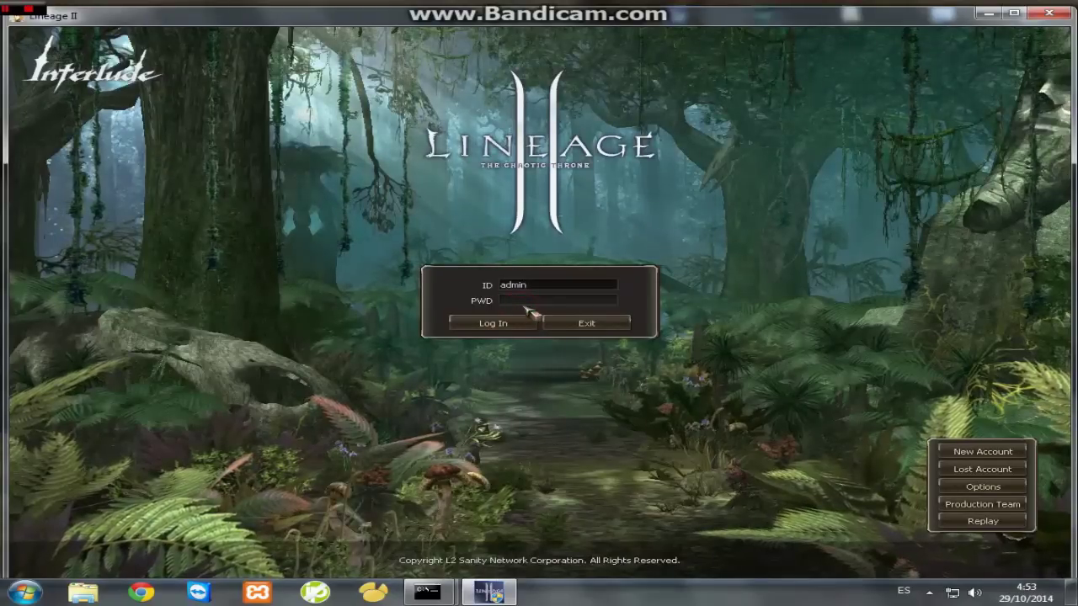
pyautogui.write('admin')
pyautogui.press('Return')
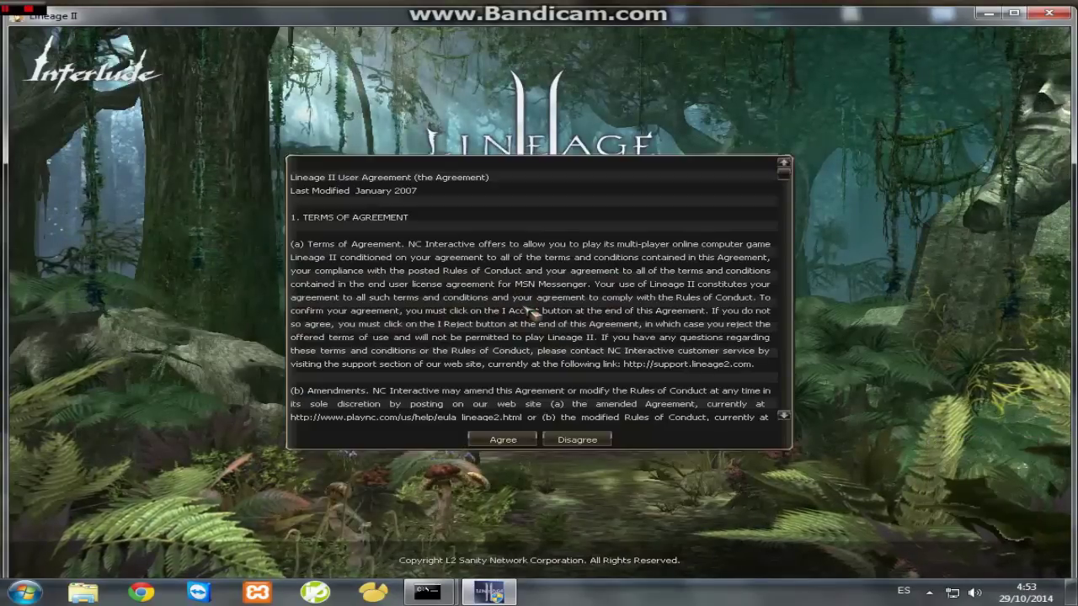
pyautogui.press('Return')
pyautogui.press('Return')
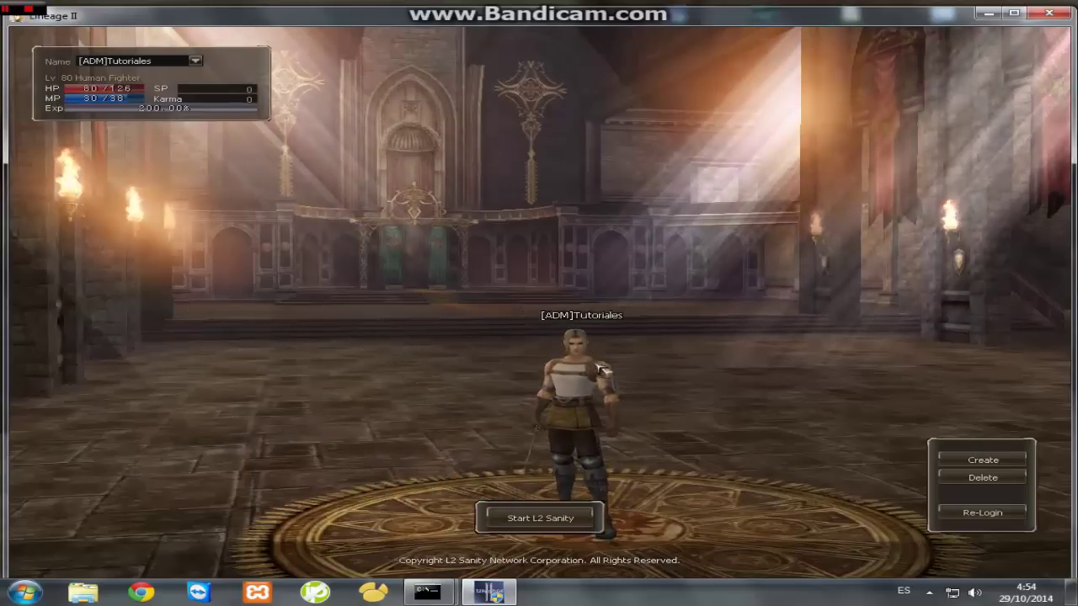
pyautogui.press('Return')
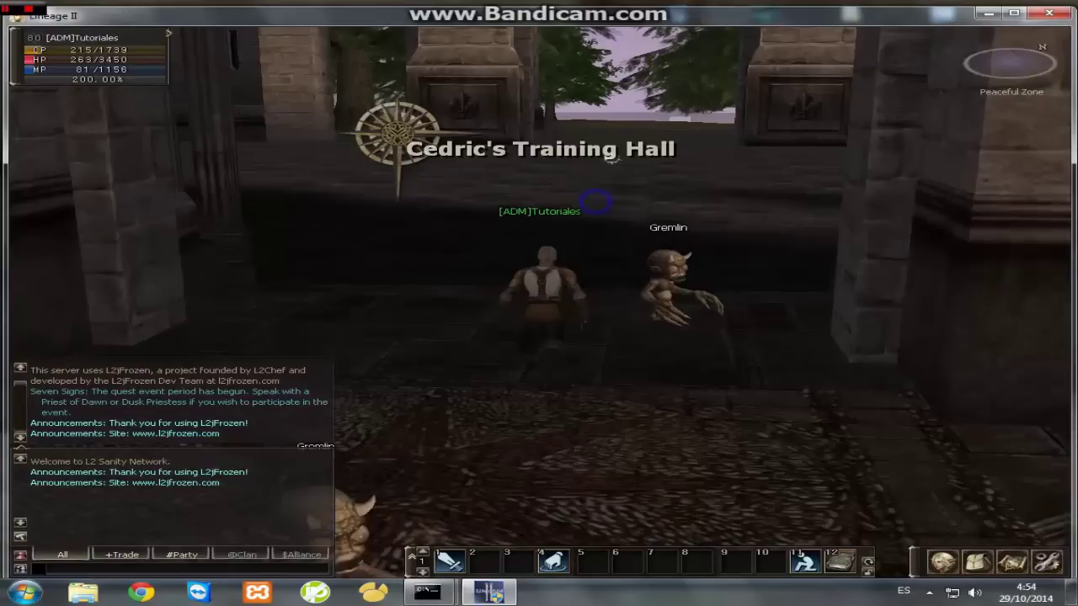
# - Run into the hall and give the character Super Haste with //gmspeed 4
pyautogui.click(554, 164)
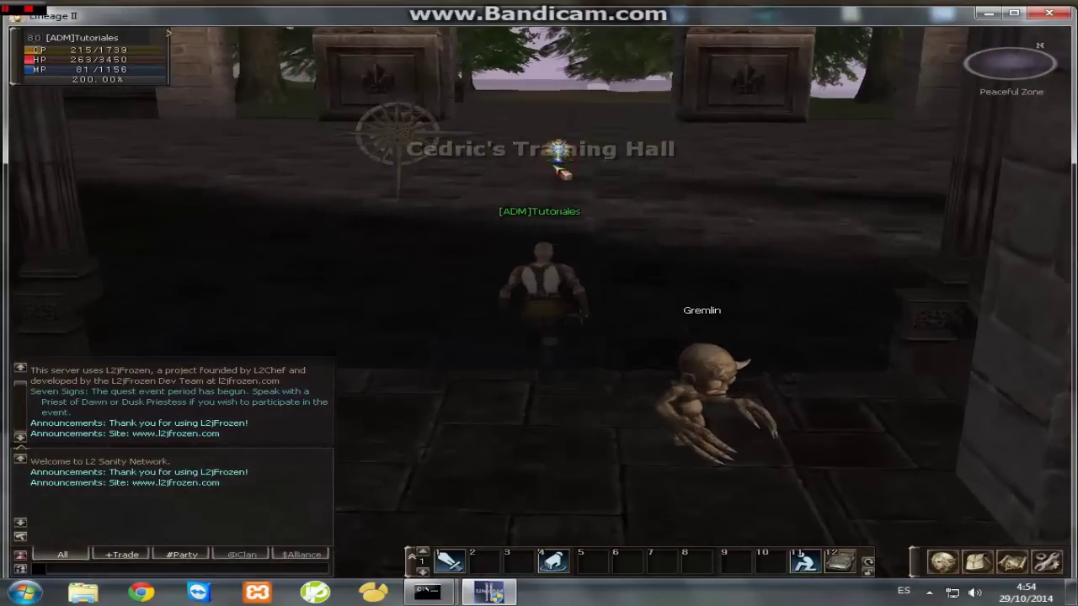
pyautogui.click(556, 167)
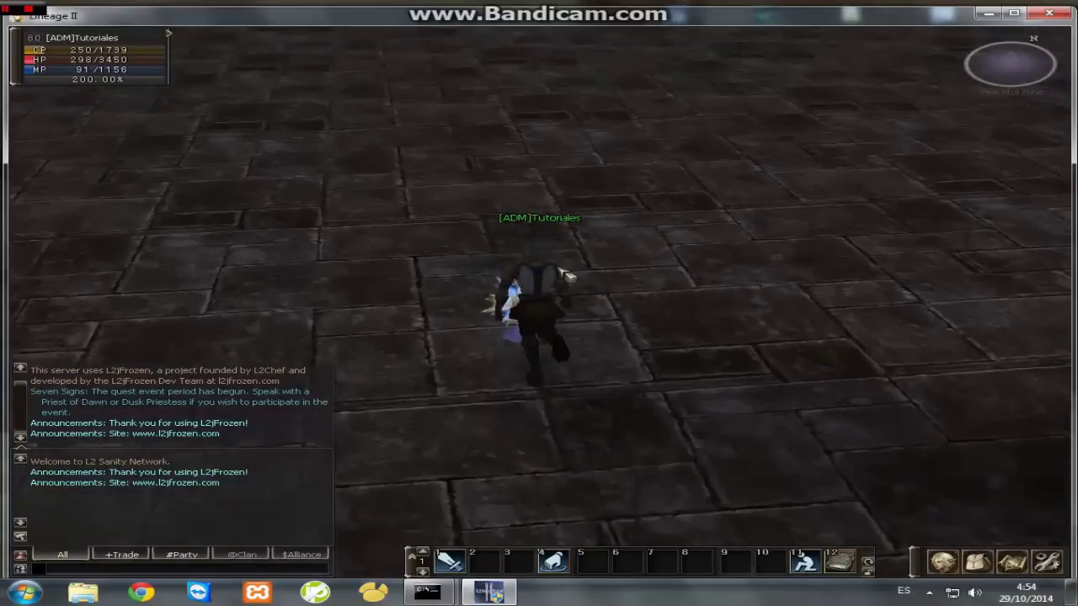
pyautogui.write('//')
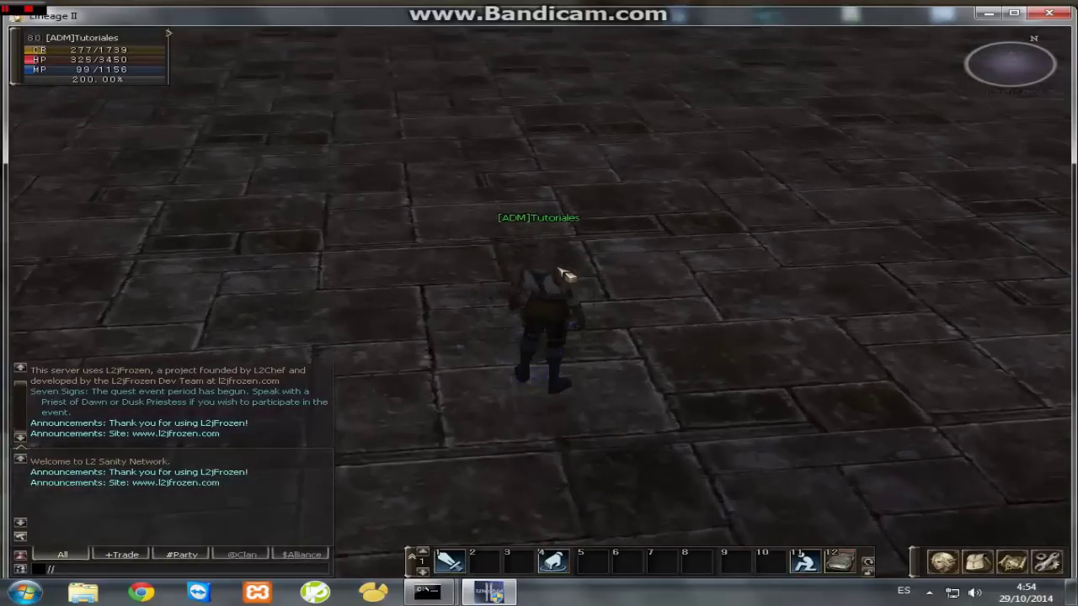
pyautogui.write('gmspeed 4')
pyautogui.press('Return')
# - Run out onto the grass and bring up the Admin Panel with //admin
pyautogui.click(522, 244)
pyautogui.click(680, 128)
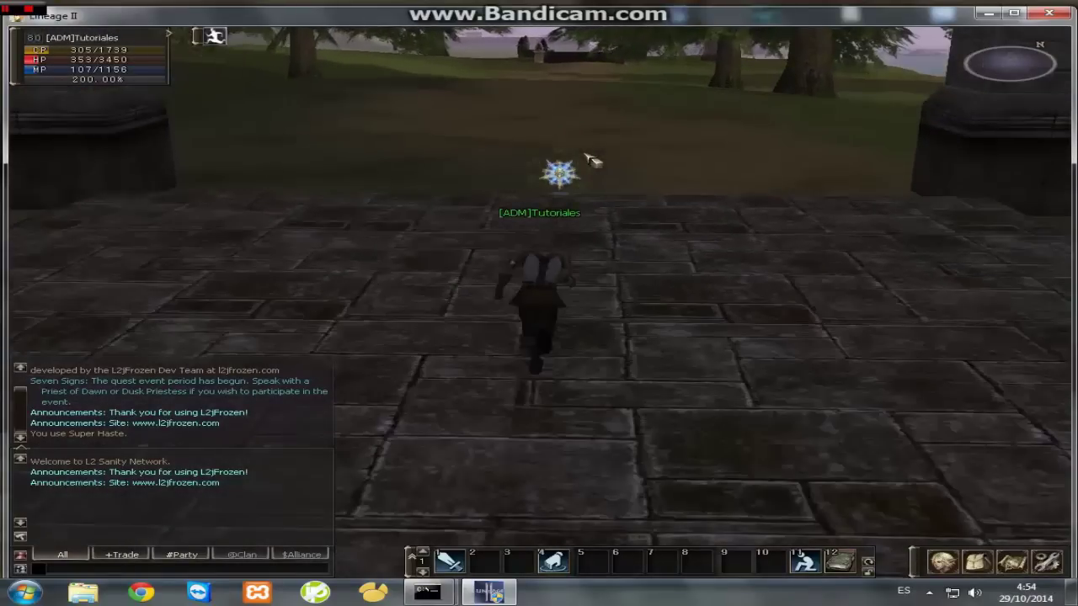
pyautogui.write('//admin')
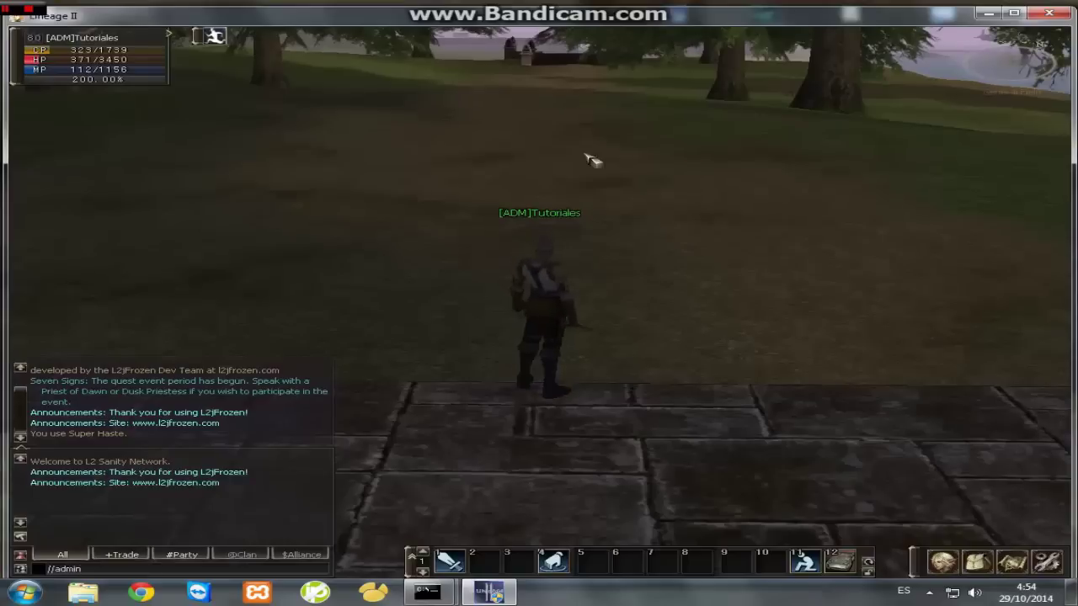
pyautogui.click(612, 167)
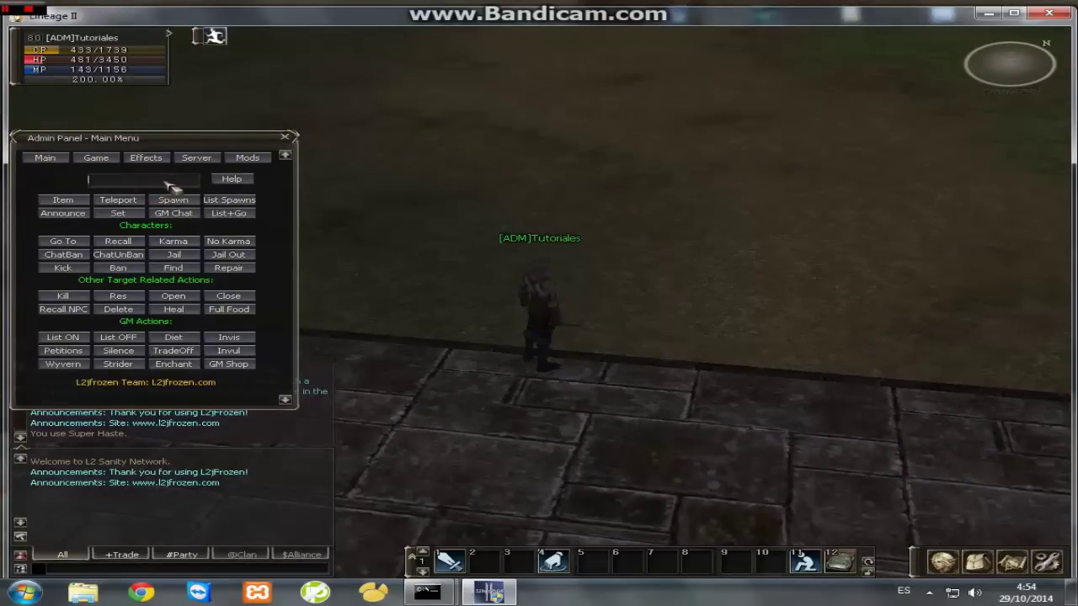
# - Spawn NPC ID 53, the Angelic Shop, beside the character
pyautogui.write('53')
pyautogui.click(174, 199)
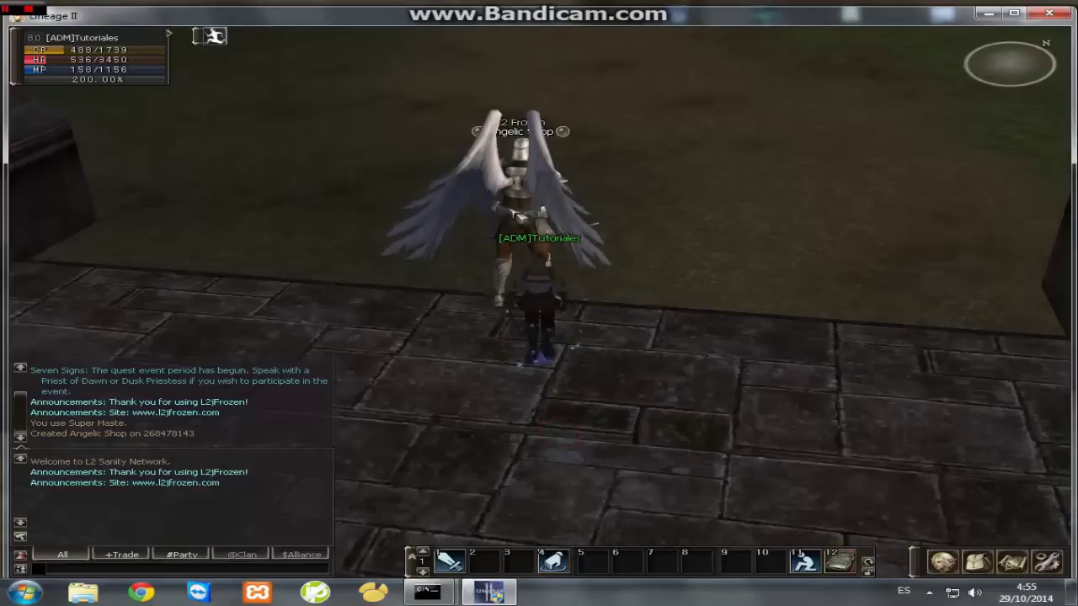
pyautogui.click(530, 213)
# - Talk to the Angelic Shop and browse an armor grade's listings, including Imperial Crusader, without buying
pyautogui.click(530, 212)
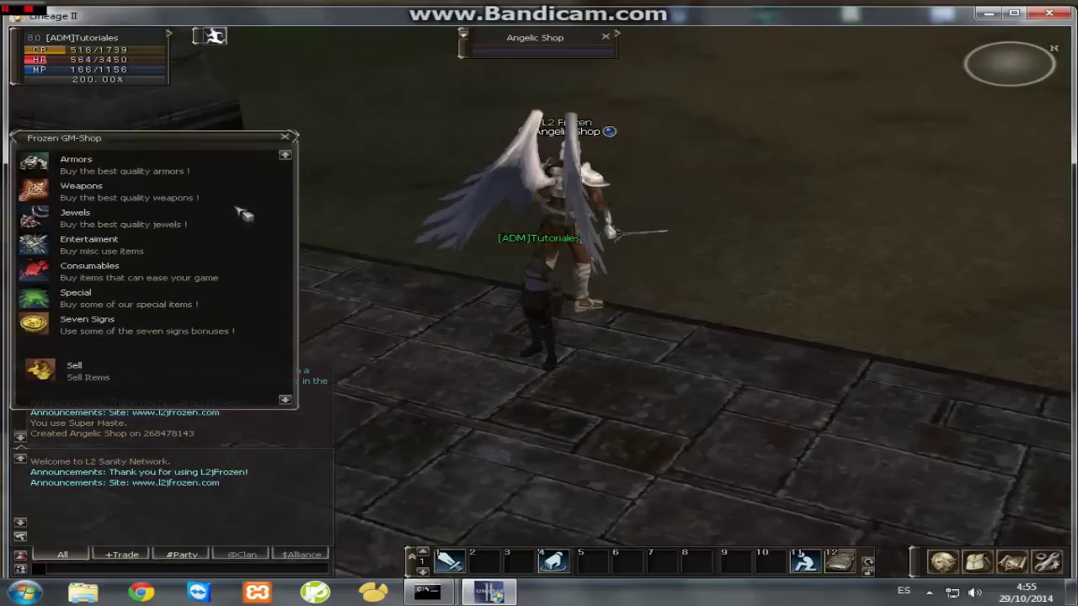
pyautogui.click(57, 165)
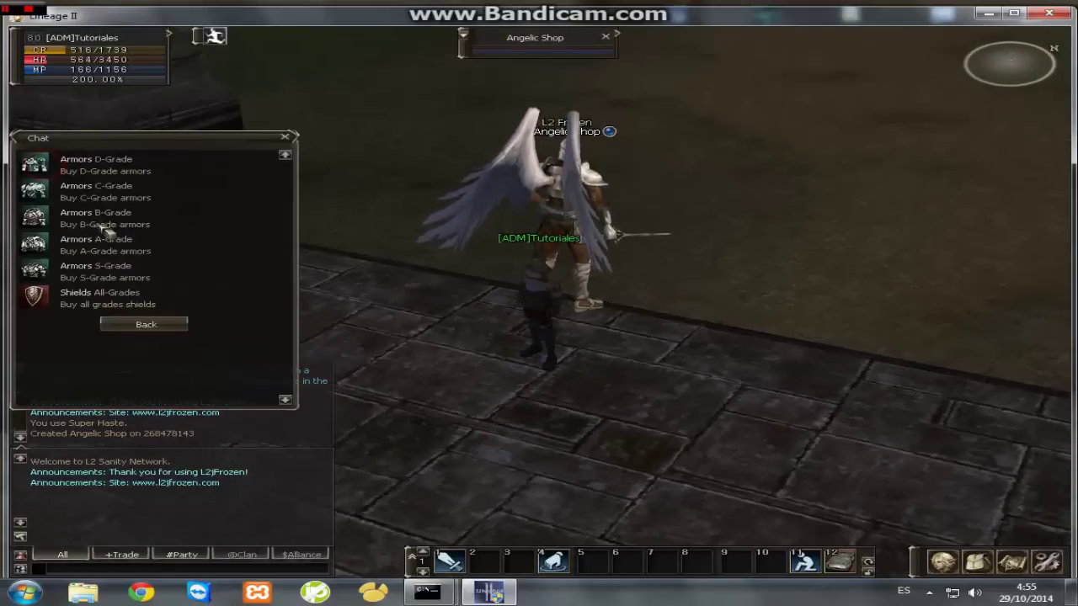
pyautogui.click(44, 269)
pyautogui.click(348, 235)
pyautogui.click(381, 236)
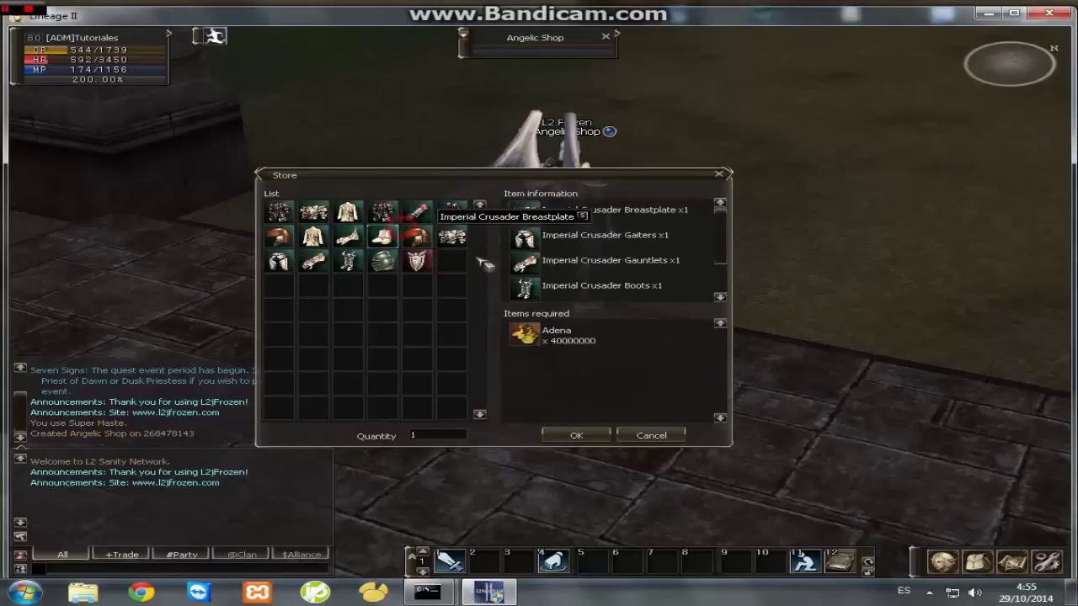
pyautogui.click(652, 435)
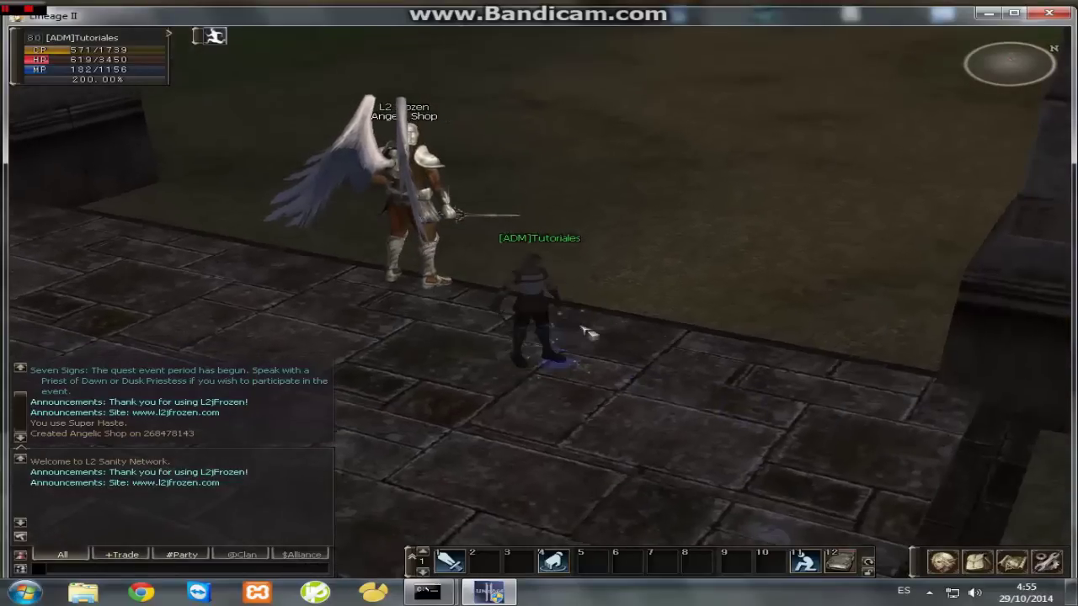
pyautogui.hotkey('alt', 'x')
pyautogui.click(446, 198)
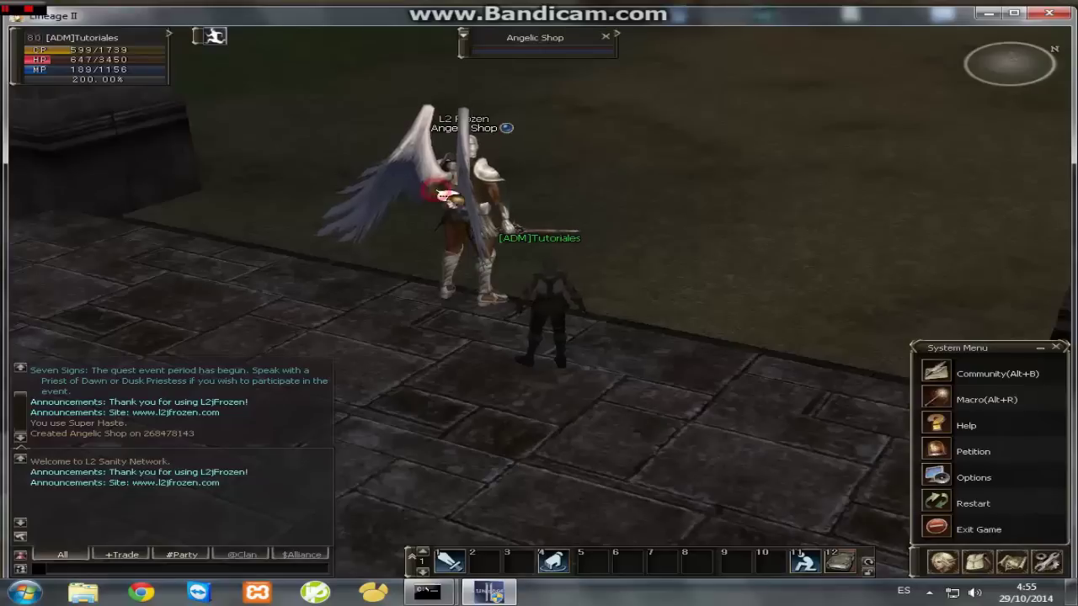